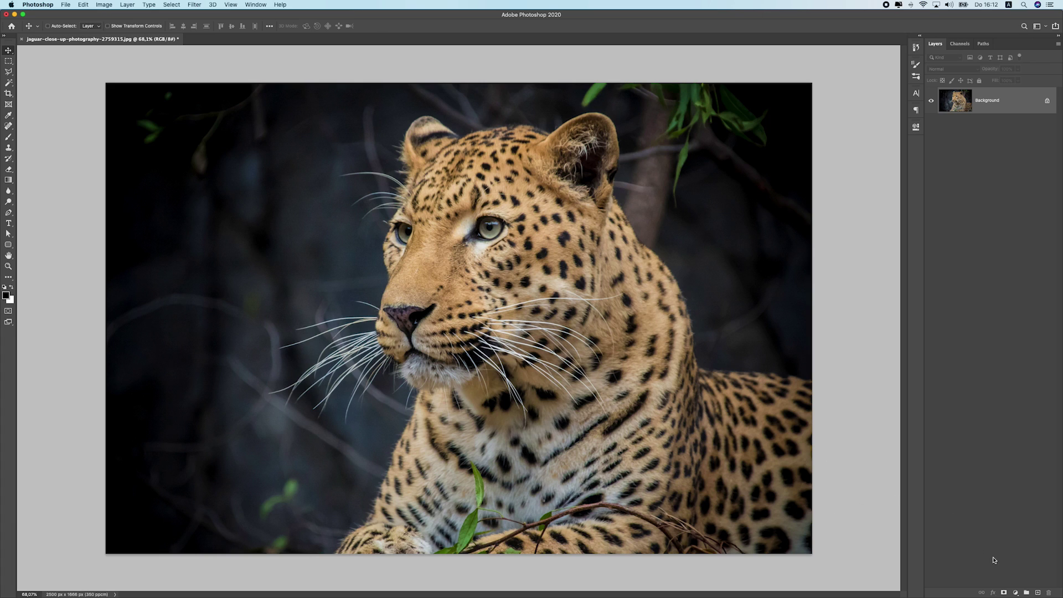
# - Add a Curves adjustment layer above the leopard photo and lower its white point to output 66
pyautogui.click(1014, 593)
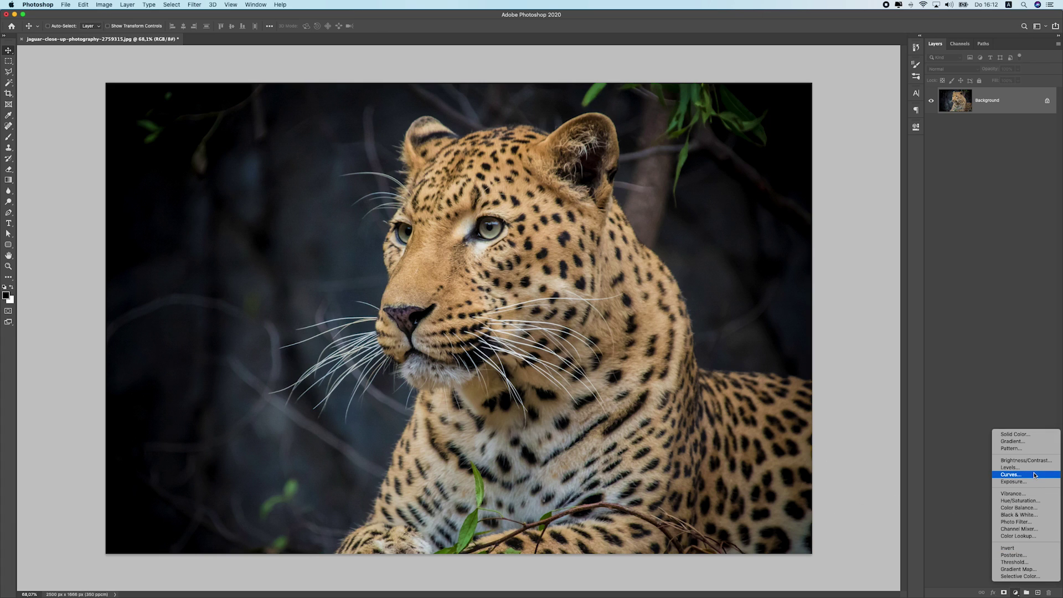
pyautogui.click(1033, 474)
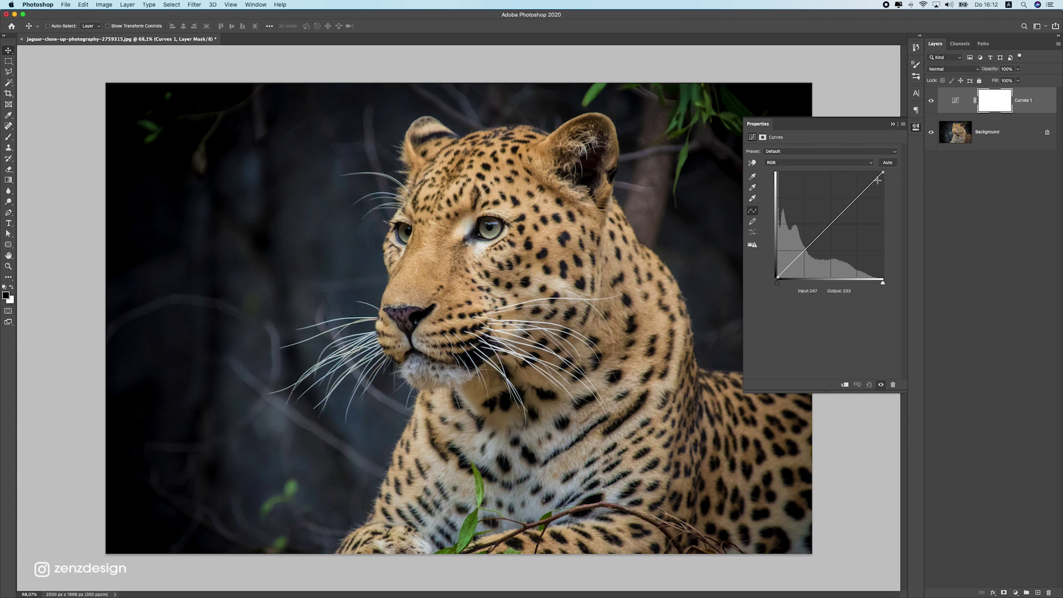
pyautogui.moveTo(877, 180); pyautogui.dragTo(908, 254)
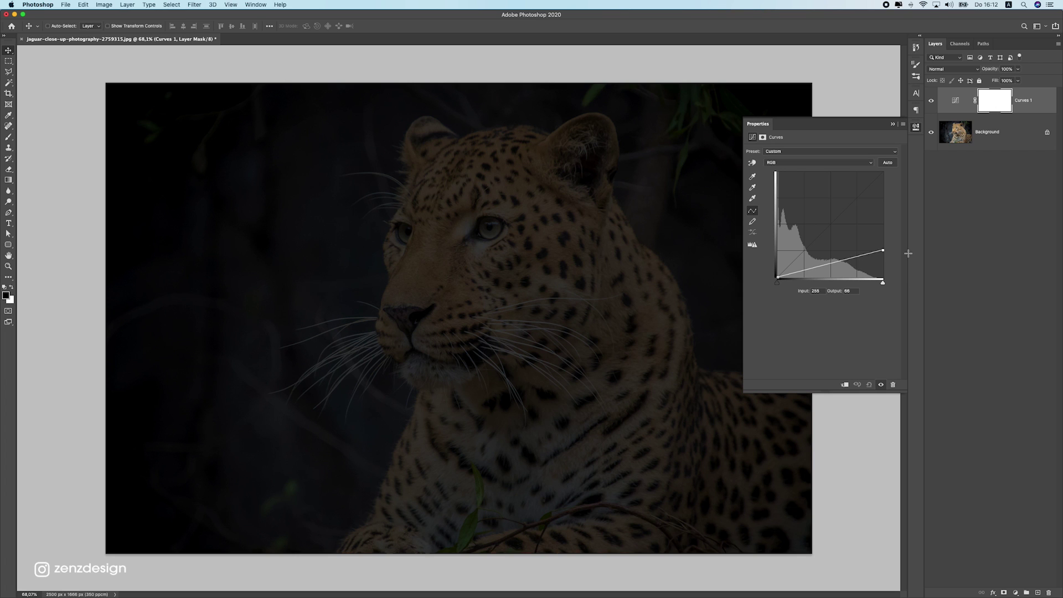
# - Target the Curves layer mask for painting with the Soft Round brush
pyautogui.click(8, 136)
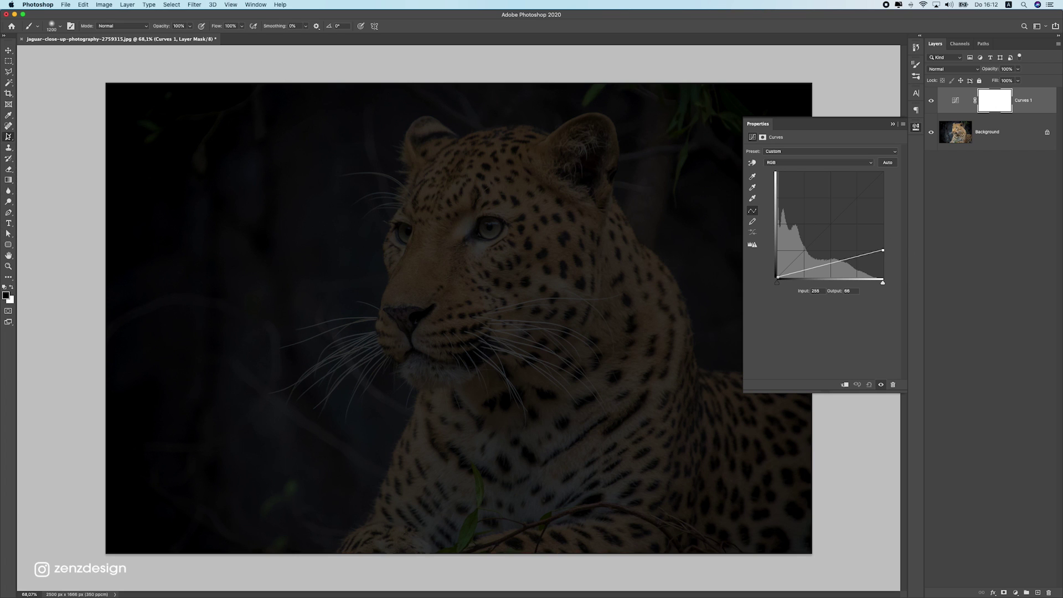
pyautogui.click(995, 96)
pyautogui.click(55, 26)
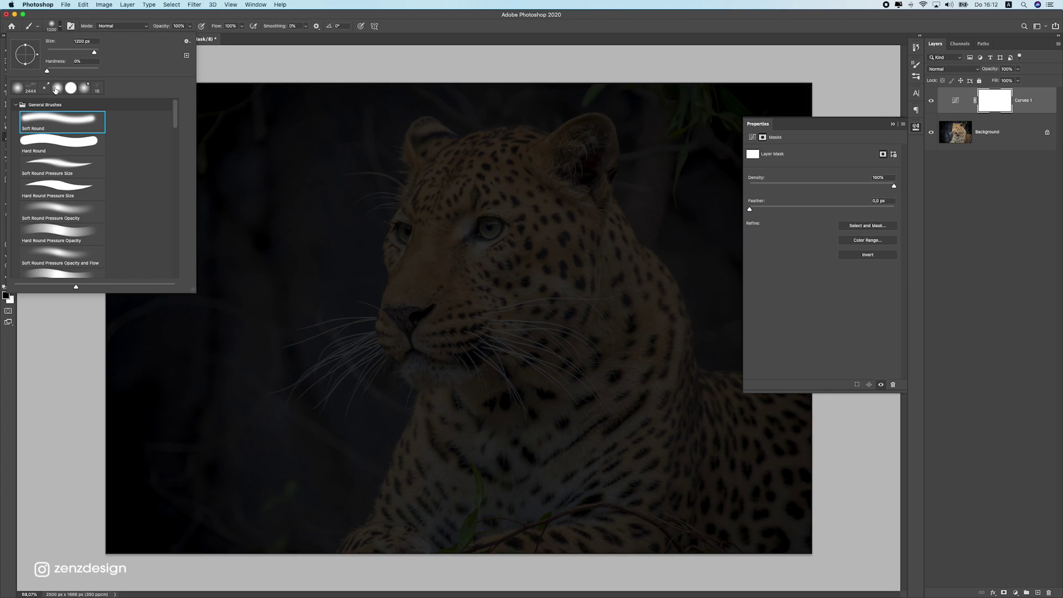
pyautogui.click(58, 126)
pyautogui.click(173, 12)
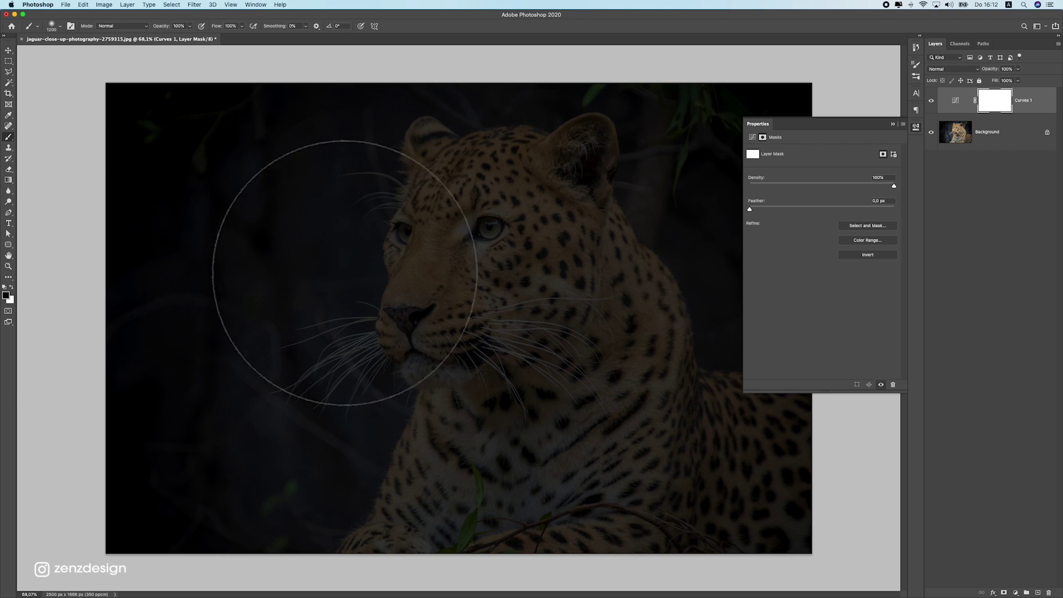
# - Reduce the brush to 300 px and paint black on the mask over the leopard's nose, eyes and forehead
pyautogui.press('[')
pyautogui.press('[')
pyautogui.press('[')
pyautogui.press('[')
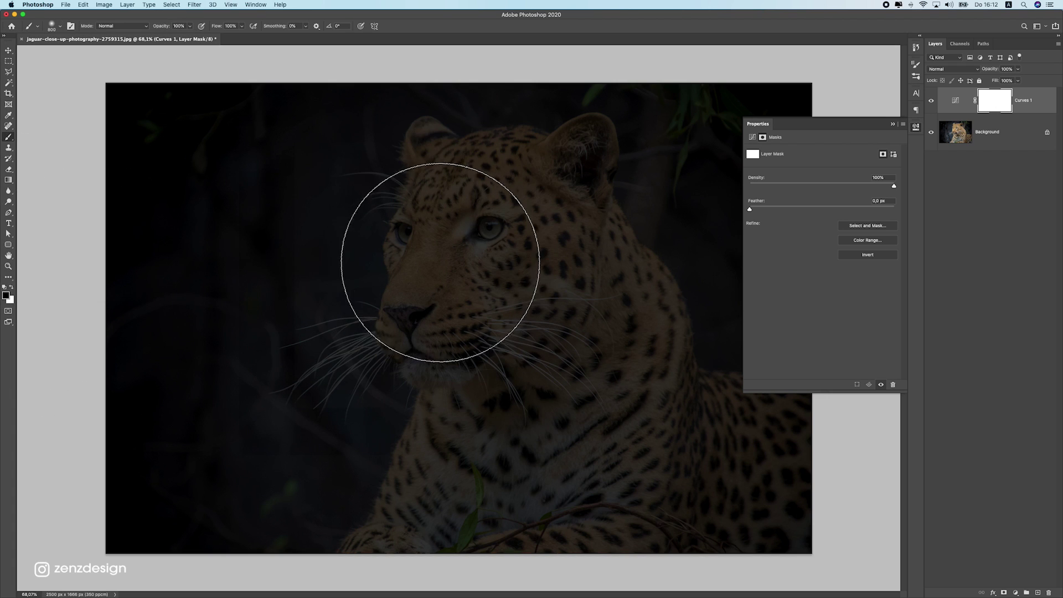
pyautogui.press('[')
pyautogui.press('[')
pyautogui.press('[')
pyautogui.press('[')
pyautogui.press('[')
pyautogui.moveTo(410, 311)
pyautogui.mouseDown()
pyautogui.moveTo(459, 217)
pyautogui.moveTo(433, 308)
pyautogui.moveTo(485, 198)
pyautogui.moveTo(510, 196)
pyautogui.moveTo(425, 312)
pyautogui.moveTo(484, 197)
pyautogui.moveTo(423, 246)
pyautogui.moveTo(454, 230)
pyautogui.mouseUp()
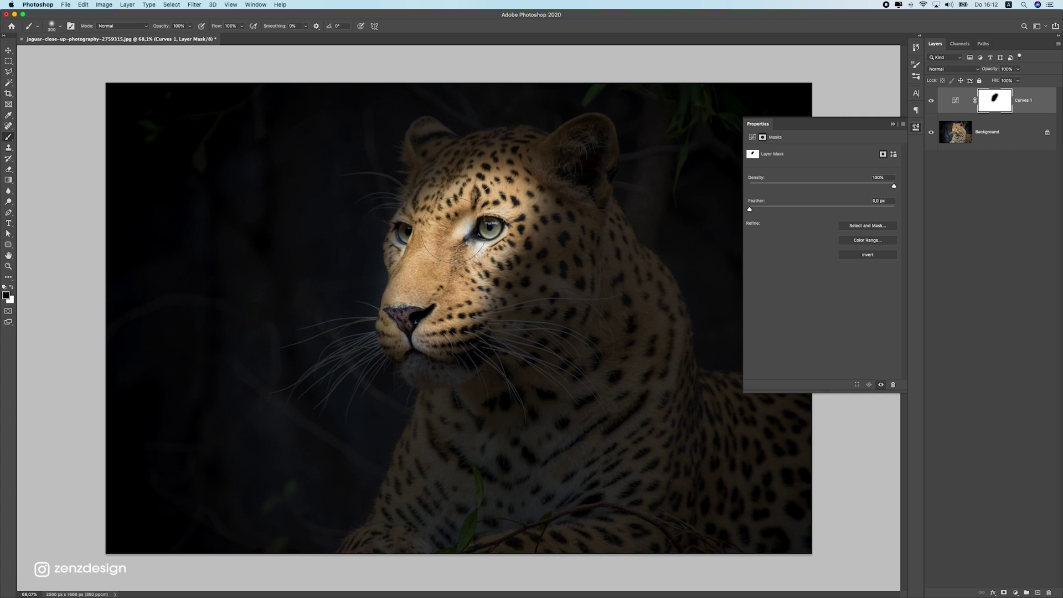
# - Reduce the brush to 125 px and paint both of the leopard's ears back in on the mask
pyautogui.press('[')
pyautogui.press('[')
pyautogui.press('[')
pyautogui.press('[')
pyautogui.press('[')
pyautogui.moveTo(555, 124)
pyautogui.mouseDown()
pyautogui.moveTo(540, 155)
pyautogui.moveTo(595, 121)
pyautogui.mouseUp()
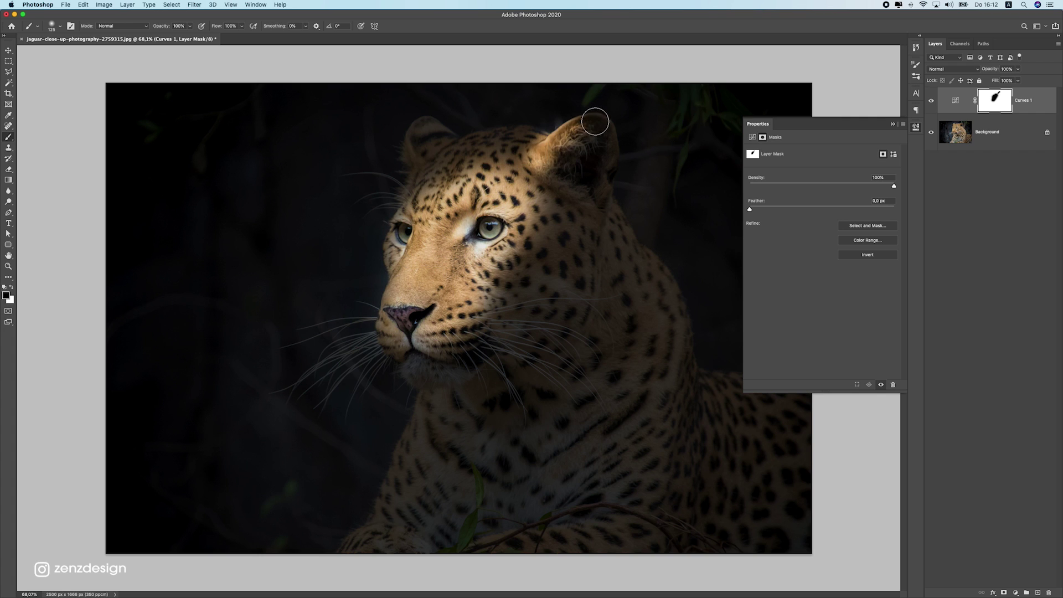
pyautogui.moveTo(422, 159); pyautogui.dragTo(419, 132)
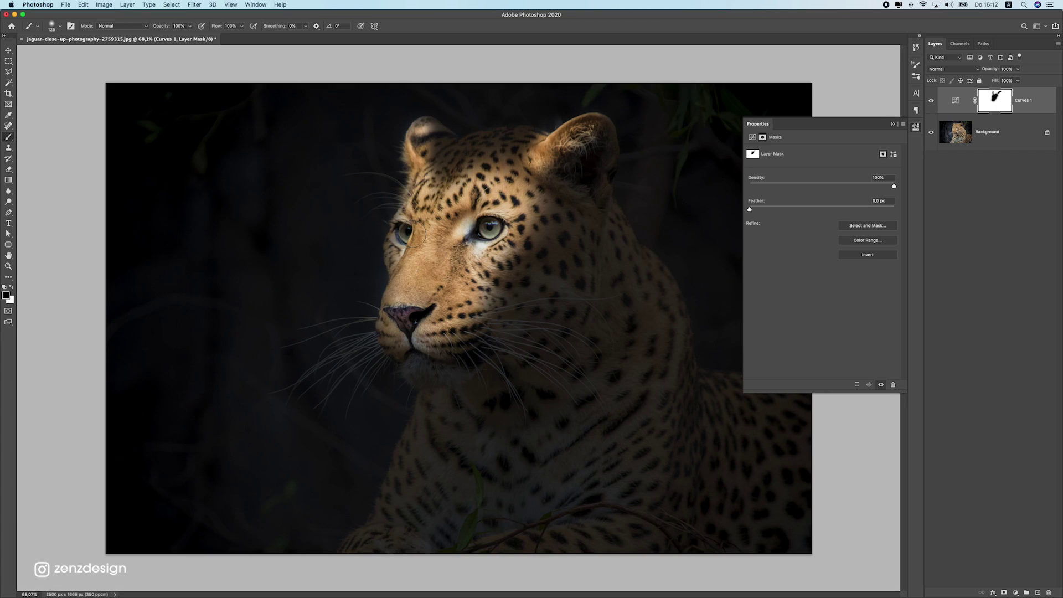
# - Enlarge the brush to 200 px and paint black on the mask over the leopard's chest and front legs
pyautogui.press(']')
pyautogui.press(']')
pyautogui.press(']')
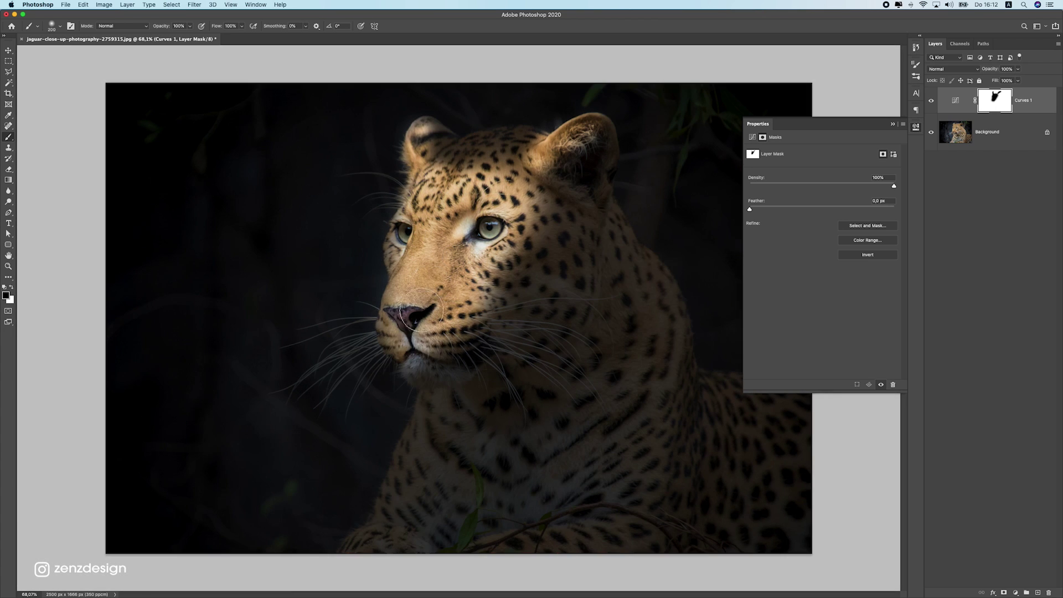
pyautogui.moveTo(505, 517); pyautogui.dragTo(629, 512)
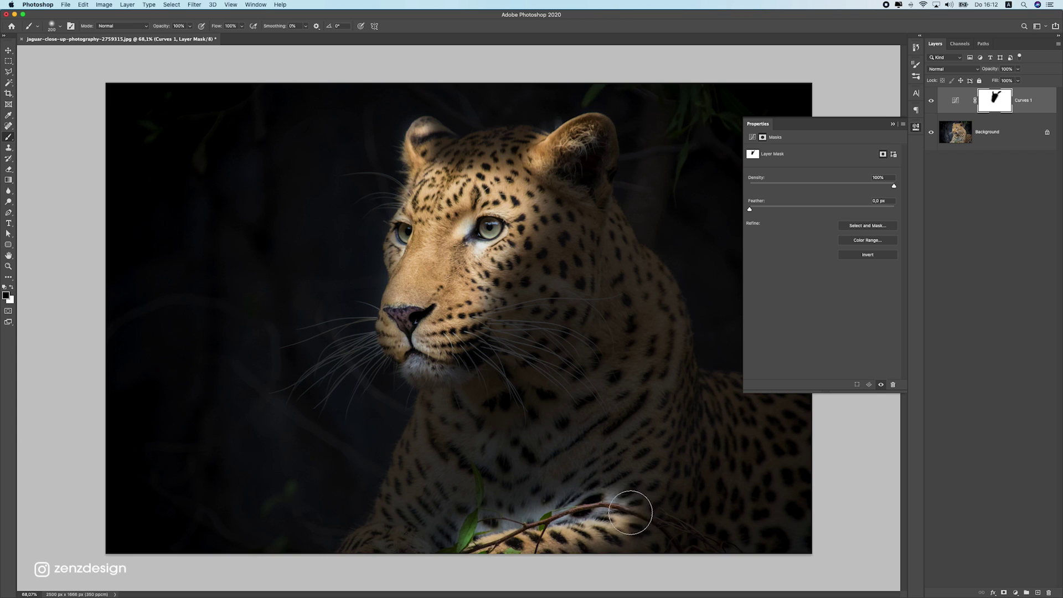
pyautogui.press('super+z')
pyautogui.moveTo(621, 473)
pyautogui.mouseDown()
pyautogui.moveTo(592, 542)
pyautogui.moveTo(479, 574)
pyautogui.mouseUp()
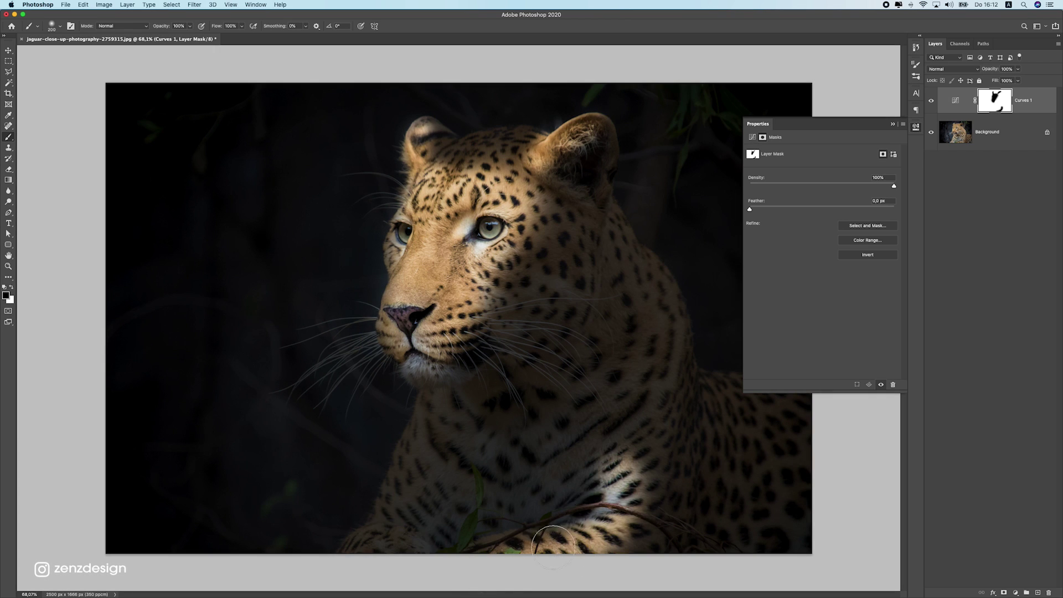
pyautogui.moveTo(552, 545)
pyautogui.mouseDown()
pyautogui.moveTo(609, 410)
pyautogui.moveTo(581, 454)
pyautogui.moveTo(387, 567)
pyautogui.moveTo(423, 445)
pyautogui.moveTo(401, 517)
pyautogui.moveTo(446, 490)
pyautogui.moveTo(458, 400)
pyautogui.moveTo(409, 443)
pyautogui.moveTo(470, 443)
pyautogui.moveTo(454, 487)
pyautogui.moveTo(399, 522)
pyautogui.mouseUp()
pyautogui.press('super+z')
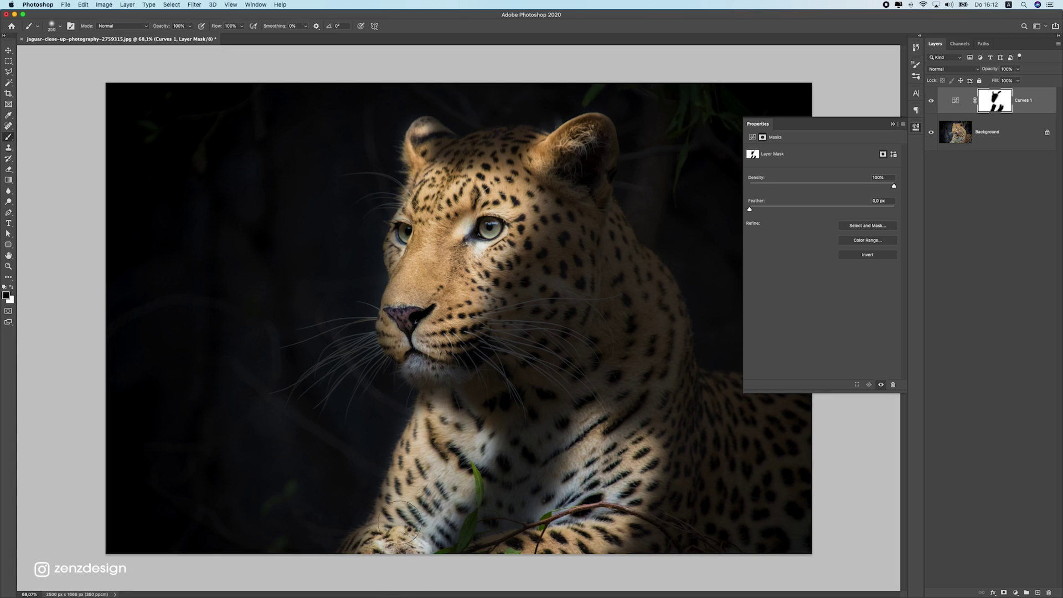
# - Enlarge the brush to 600 px and dab the mask once over the cheek beside the leopard's nearer eye
pyautogui.press(']')
pyautogui.press(']')
pyautogui.press(']')
pyautogui.press(']')
pyautogui.press(']')
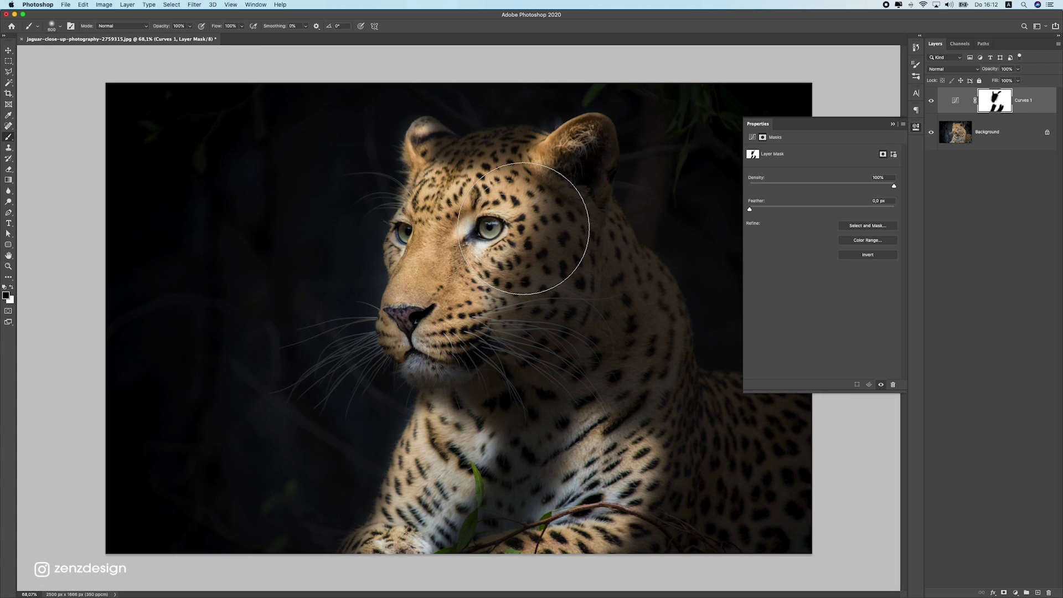
pyautogui.click(523, 228)
# - Reduce the brush to 175 px and touch up the ear and face highlights on the mask, undoing the last stroke
pyautogui.press('[')
pyautogui.press('[')
pyautogui.press('[')
pyautogui.press('[')
pyautogui.press('[')
pyautogui.press('[')
pyautogui.press('[')
pyautogui.press('[')
pyautogui.press('[')
pyautogui.press('[')
pyautogui.moveTo(595, 139); pyautogui.dragTo(567, 155)
pyautogui.moveTo(423, 137)
pyautogui.mouseDown()
pyautogui.moveTo(424, 264)
pyautogui.moveTo(413, 317)
pyautogui.moveTo(398, 319)
pyautogui.moveTo(413, 360)
pyautogui.moveTo(395, 347)
pyautogui.moveTo(425, 372)
pyautogui.mouseUp()
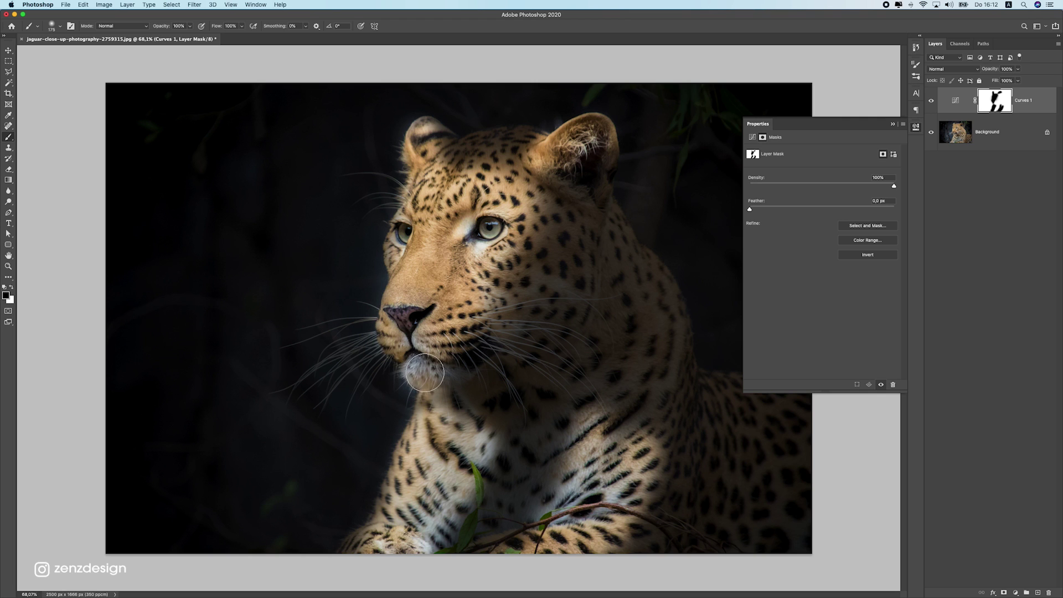
pyautogui.press('super+z')
# - Try to paint the lower edge of the leopard's front legs back in on the Curves mask
pyautogui.scroll(-5, 391, 308)
pyautogui.scroll(2, 392, 308)
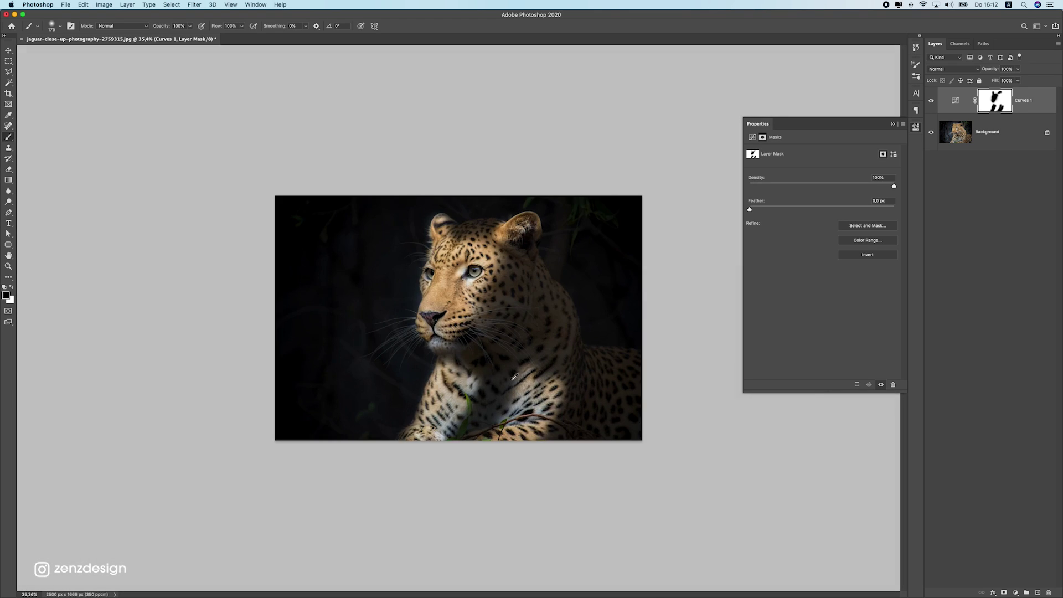
pyautogui.scroll(5, 513, 379)
pyautogui.moveTo(402, 539); pyautogui.dragTo(545, 546)
pyautogui.scroll(-2, 545, 545)
pyautogui.press('super+z')
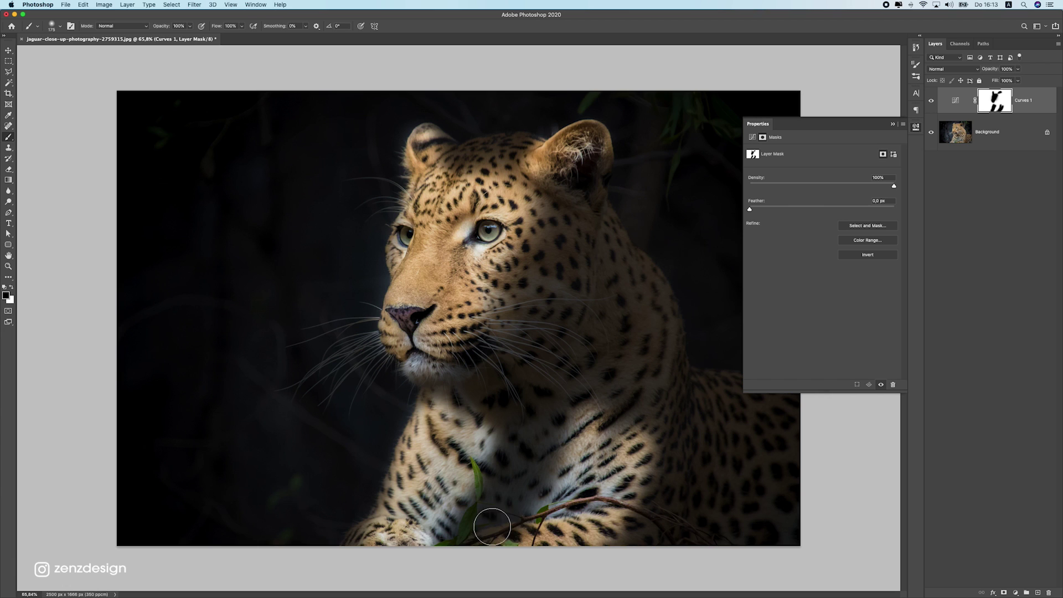
pyautogui.scroll(-1, 461, 461)
pyautogui.scroll(1, 463, 471)
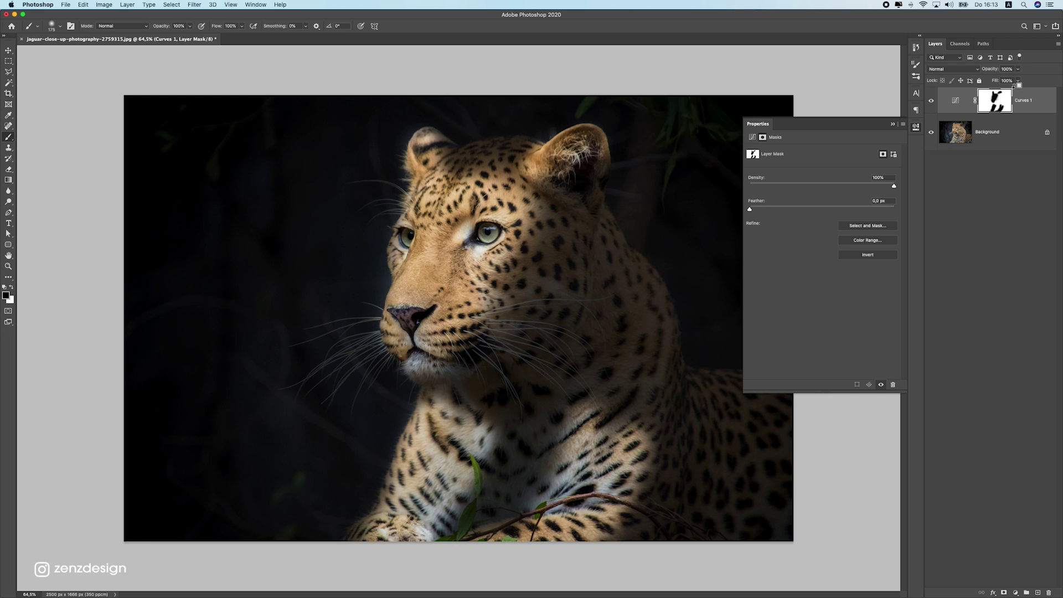
# - Stamp all visible layers into a new layer and convert it to a Smart Object
pyautogui.press('super+alt+shift+e')
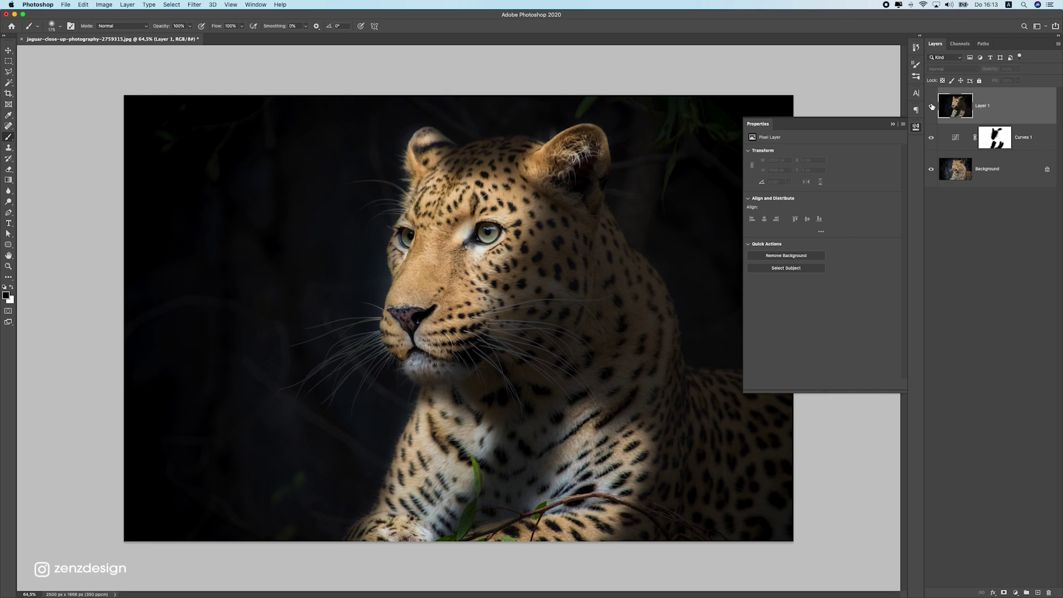
pyautogui.rightClick(980, 110)
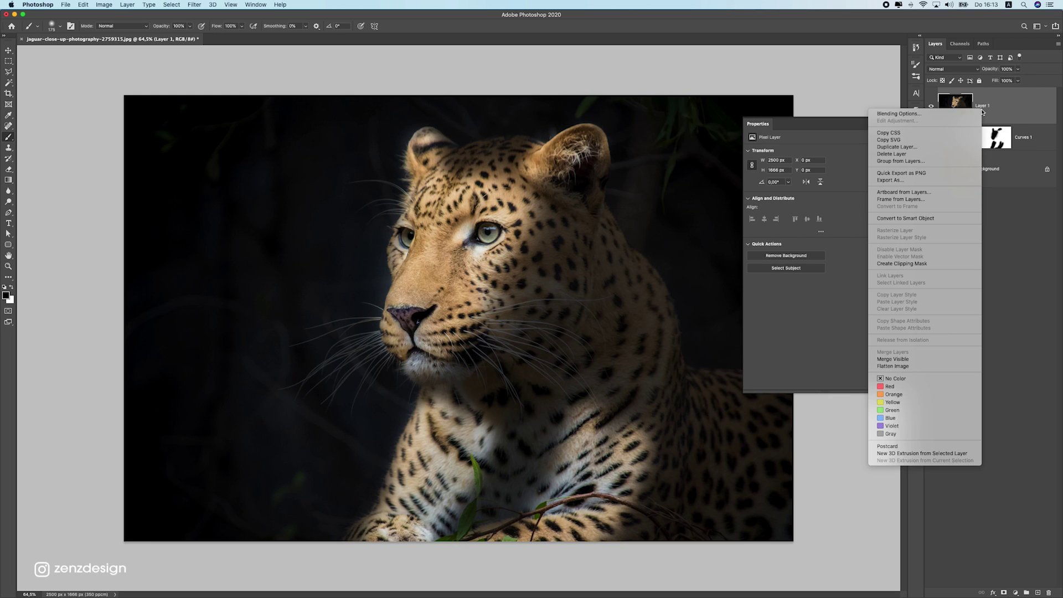
pyautogui.click(921, 219)
# - Apply the Camera Raw Filter with Exposure -1.45, Contrast +20, Highlights +22 and Shadows -100
pyautogui.click(200, 4)
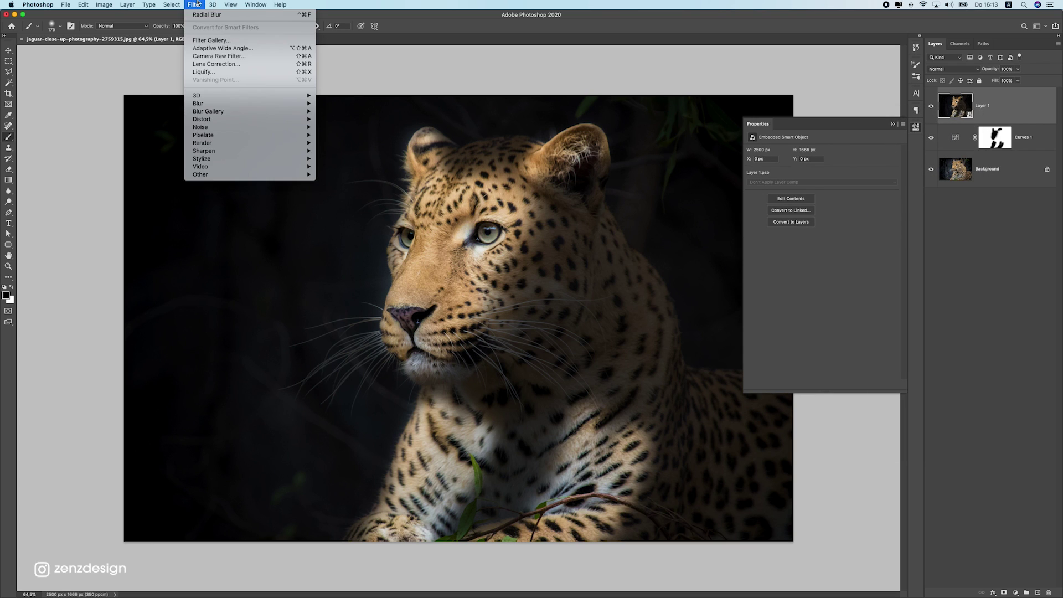
pyautogui.click(207, 56)
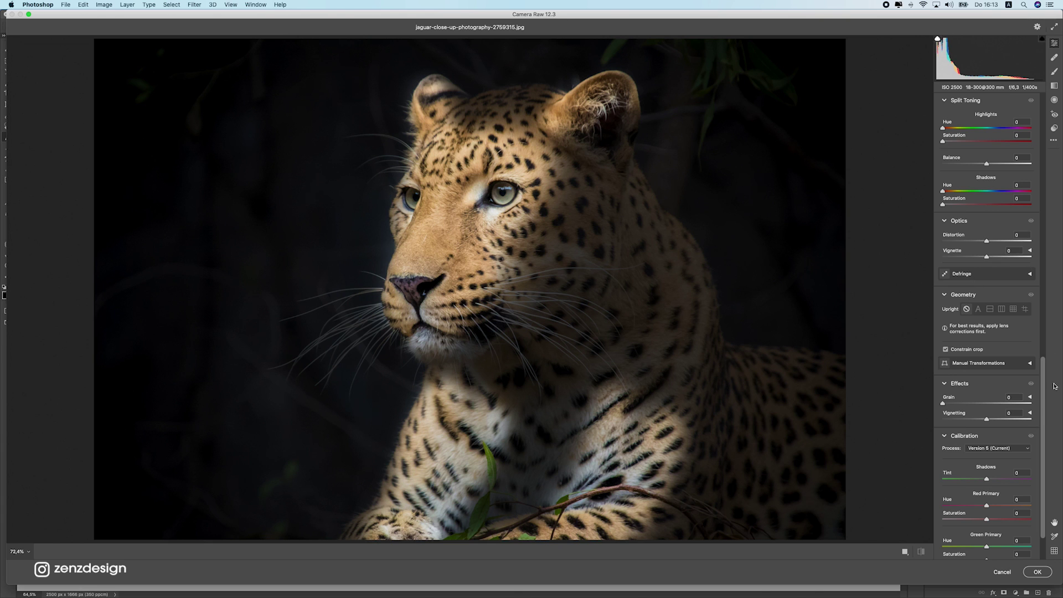
pyautogui.scroll(15, 1030, 277)
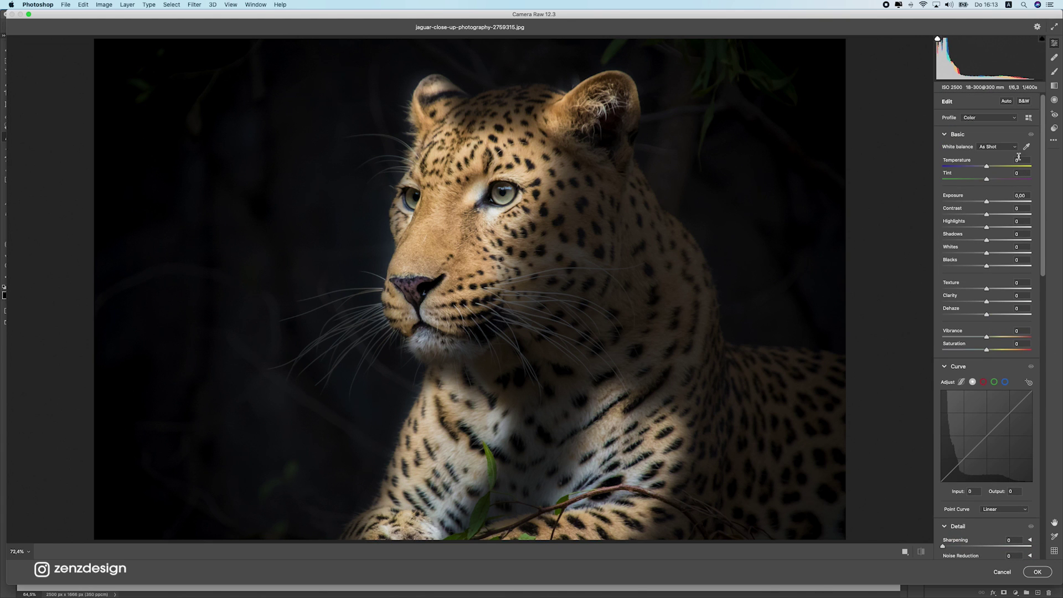
pyautogui.moveTo(985, 202); pyautogui.dragTo(988, 257)
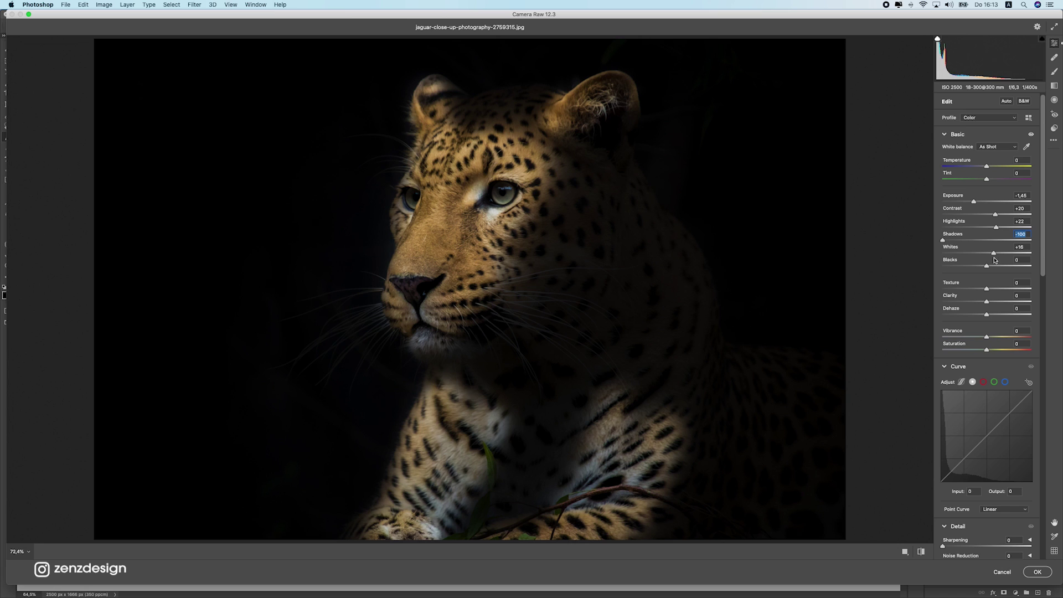
# - Set Whites +10, Blacks -20, Texture -43, Clarity +73, Dehaze -4, Vibrance -19 and Saturation +5
pyautogui.moveTo(986, 265); pyautogui.dragTo(1017, 306)
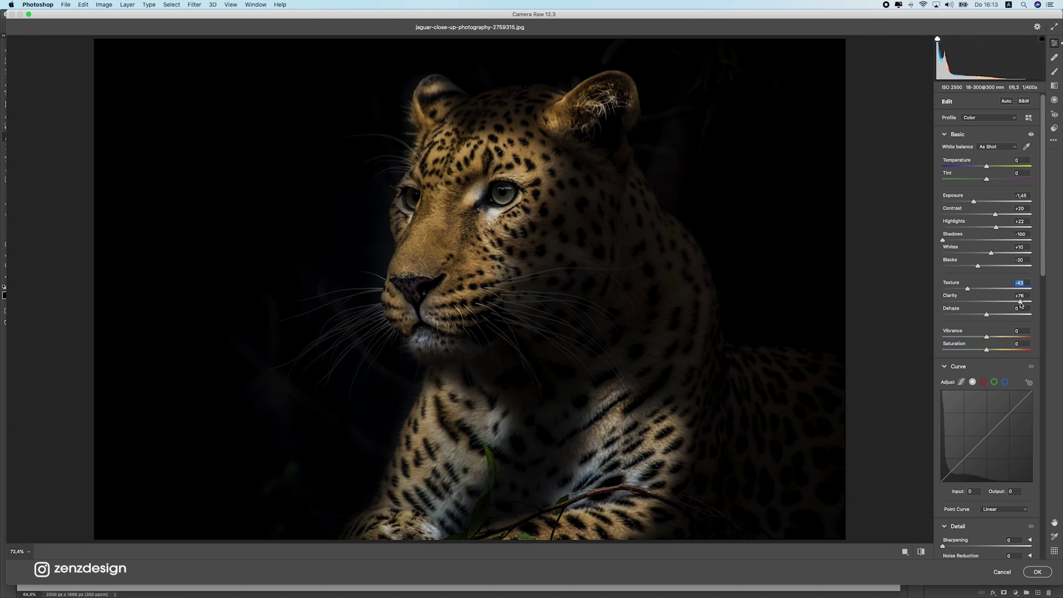
pyautogui.moveTo(1017, 304); pyautogui.dragTo(986, 316)
pyautogui.moveTo(985, 317); pyautogui.dragTo(978, 343)
pyautogui.click(989, 355)
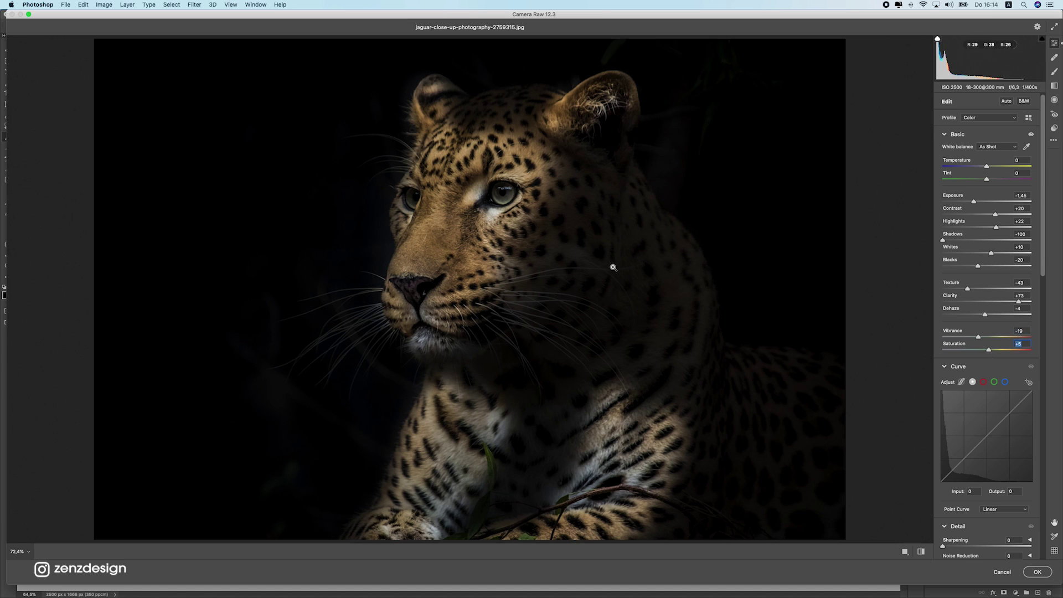
# - Pull the white point of the RGB point curve slightly inward and set Sharpening to 38
pyautogui.scroll(-5, 1045, 269)
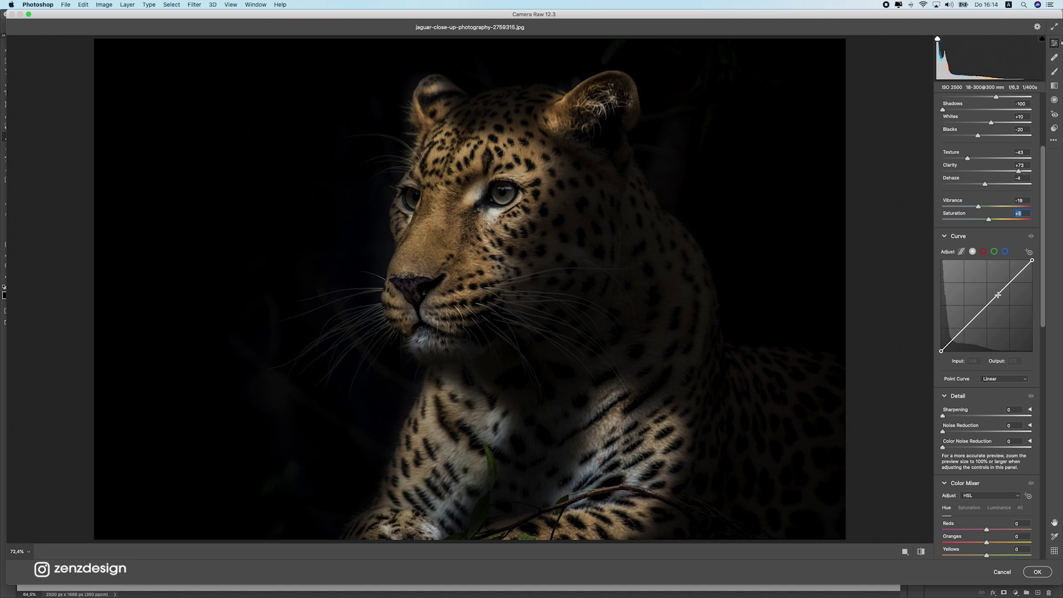
pyautogui.moveTo(1031, 260); pyautogui.dragTo(1024, 257)
pyautogui.click(982, 252)
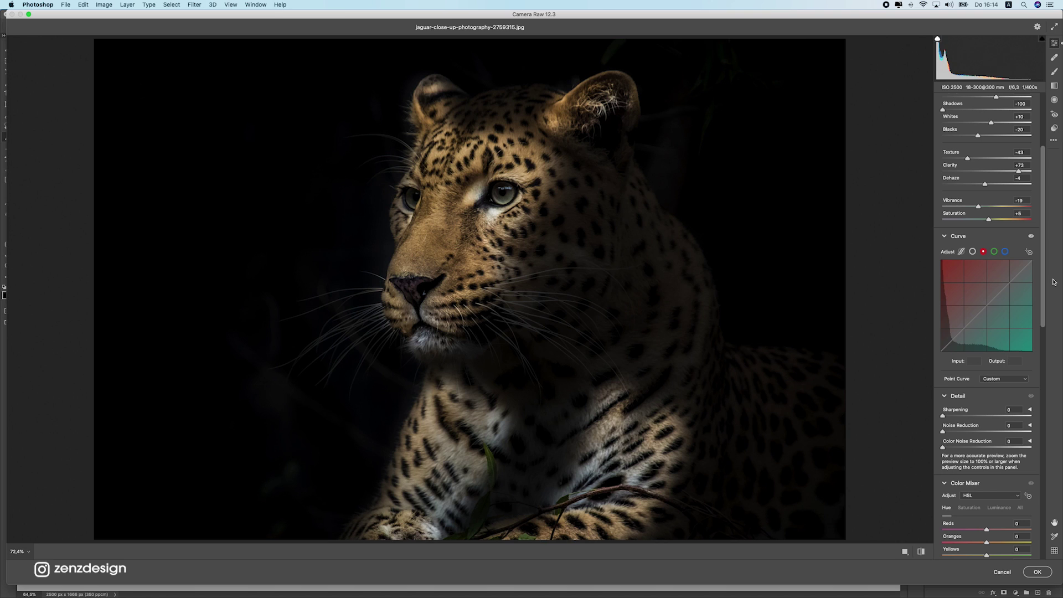
pyautogui.scroll(-6, 1044, 284)
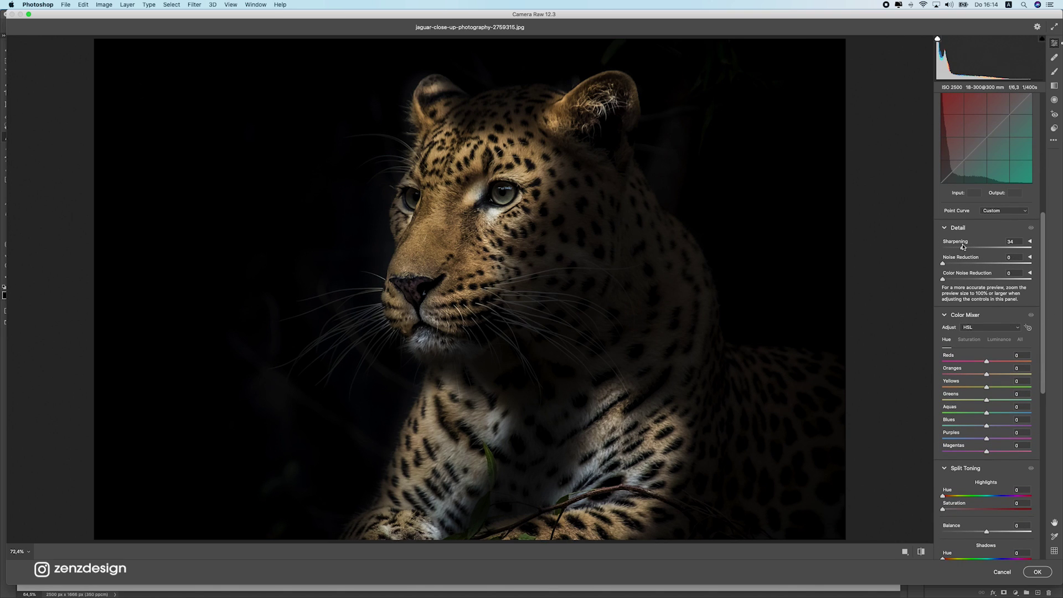
pyautogui.click(964, 247)
# - Shift the Color Mixer hues of the reds, oranges and yellows to give the fur a warmer, redder tone
pyautogui.moveTo(1044, 291); pyautogui.dragTo(1042, 320)
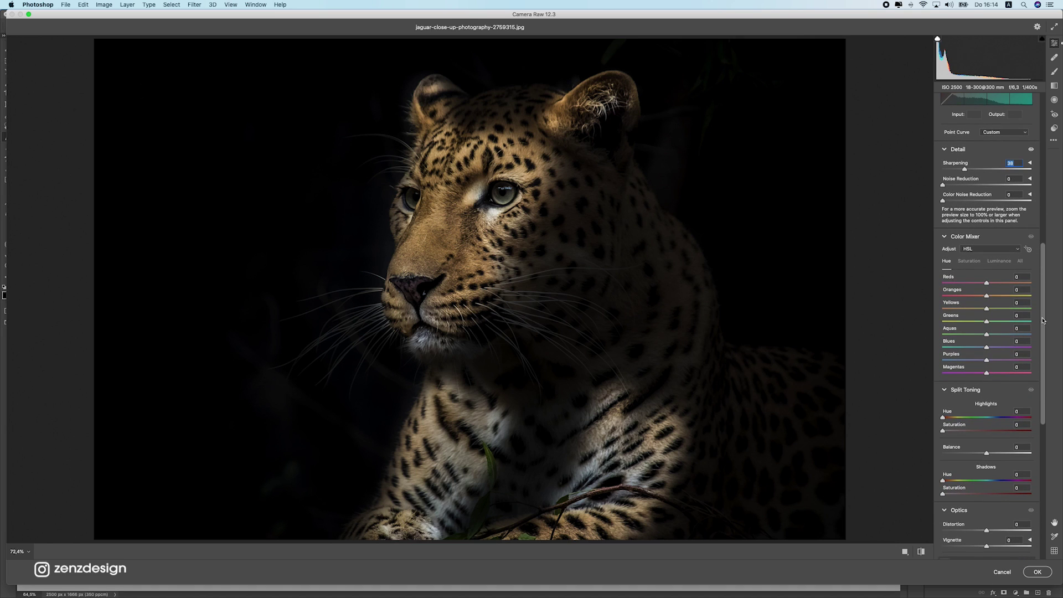
pyautogui.doubleClick(1001, 283)
pyautogui.doubleClick(980, 295)
pyautogui.moveTo(972, 297)
pyautogui.mouseDown()
pyautogui.moveTo(963, 295)
pyautogui.moveTo(997, 308)
pyautogui.moveTo(972, 313)
pyautogui.mouseUp()
pyautogui.doubleClick(997, 309)
# - Adjust the Color Mixer saturation of the warm tones and set the luminance to Oranges +36 and Yellows -16
pyautogui.click(977, 261)
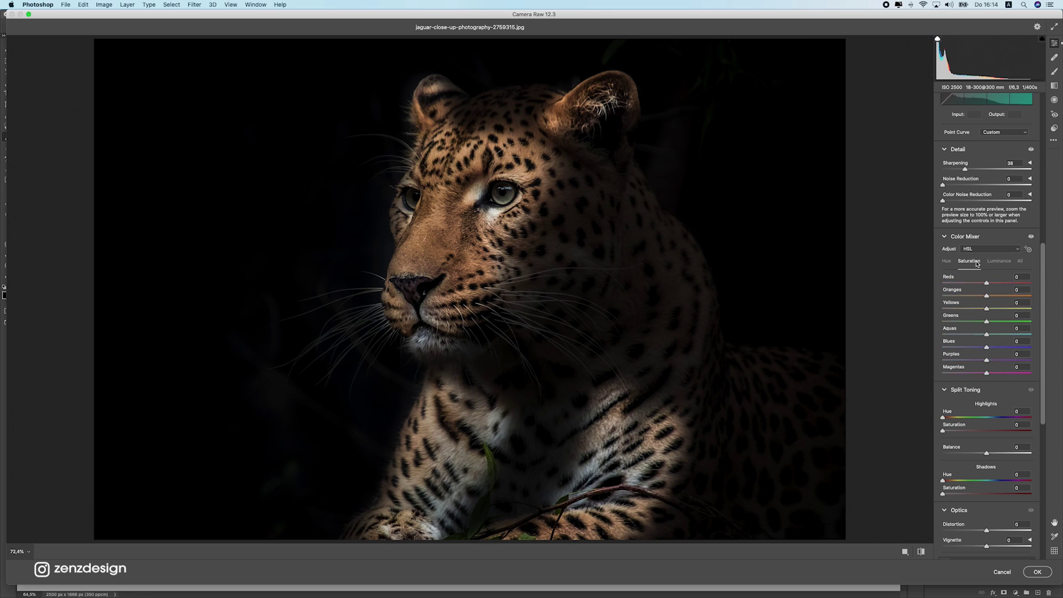
pyautogui.moveTo(984, 286)
pyautogui.mouseDown()
pyautogui.moveTo(959, 284)
pyautogui.moveTo(978, 284)
pyautogui.mouseUp()
pyautogui.click(994, 263)
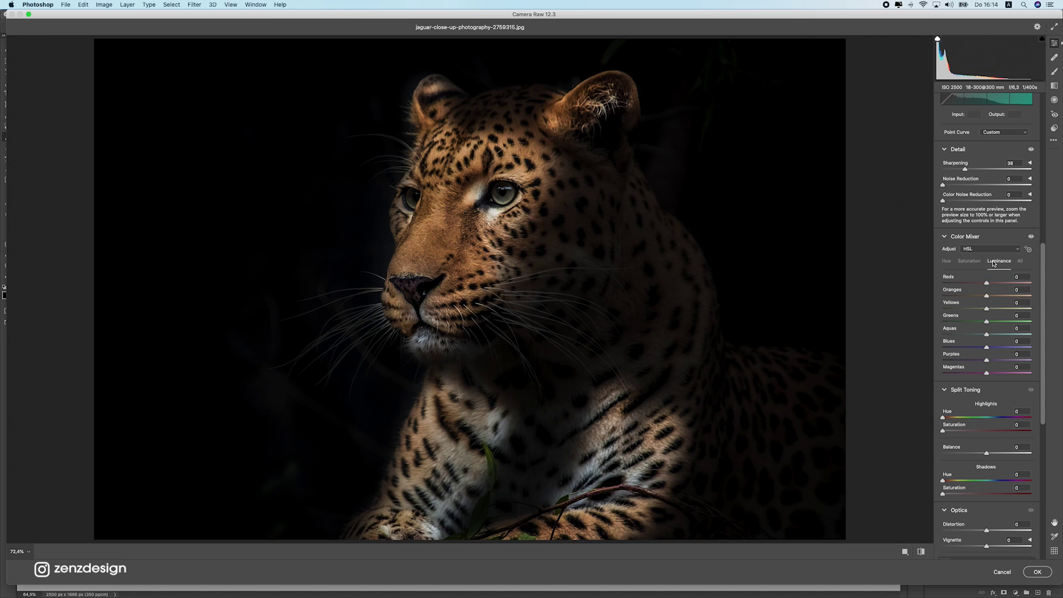
pyautogui.moveTo(986, 296)
pyautogui.mouseDown()
pyautogui.moveTo(1030, 306)
pyautogui.moveTo(970, 312)
pyautogui.moveTo(980, 308)
pyautogui.mouseUp()
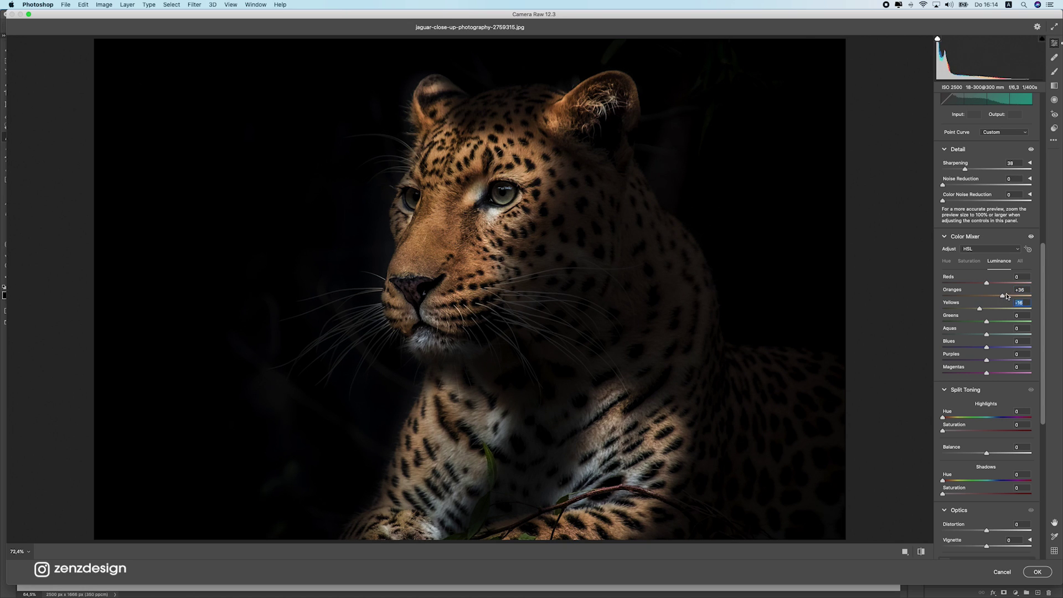
pyautogui.scroll(-7, 1040, 336)
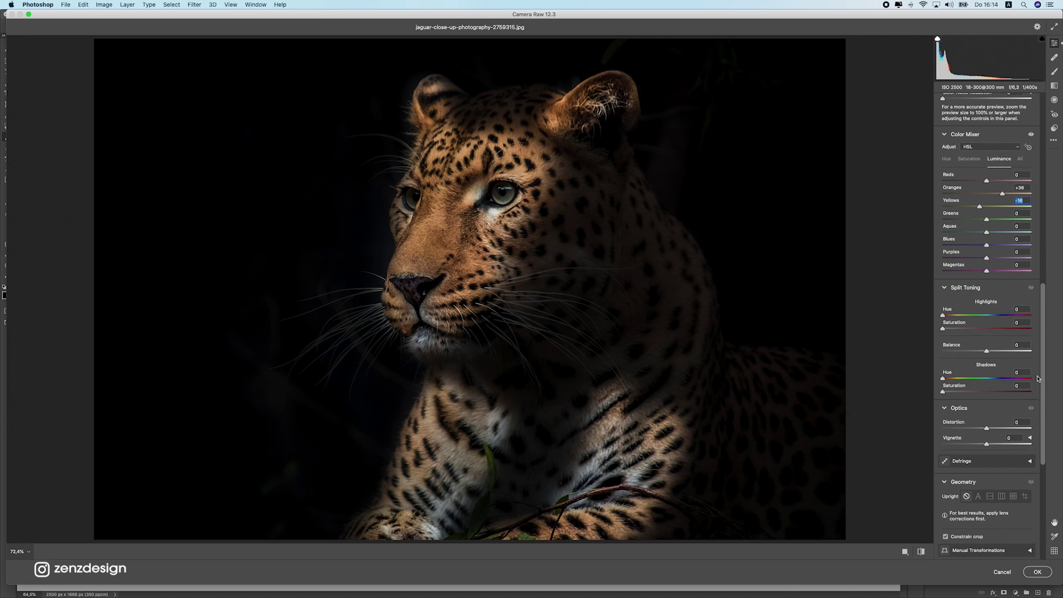
# - Shift the Calibration shadow tint toward green and lower the Red Primary hue, and apply the Camera Raw filter
pyautogui.scroll(-3, 1031, 425)
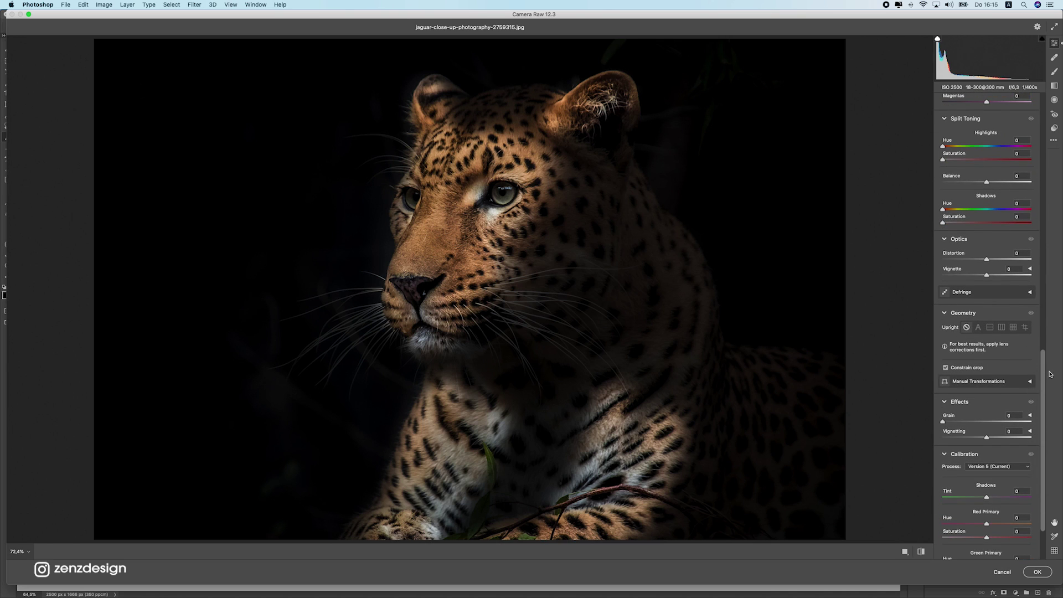
pyautogui.scroll(-3, 1043, 381)
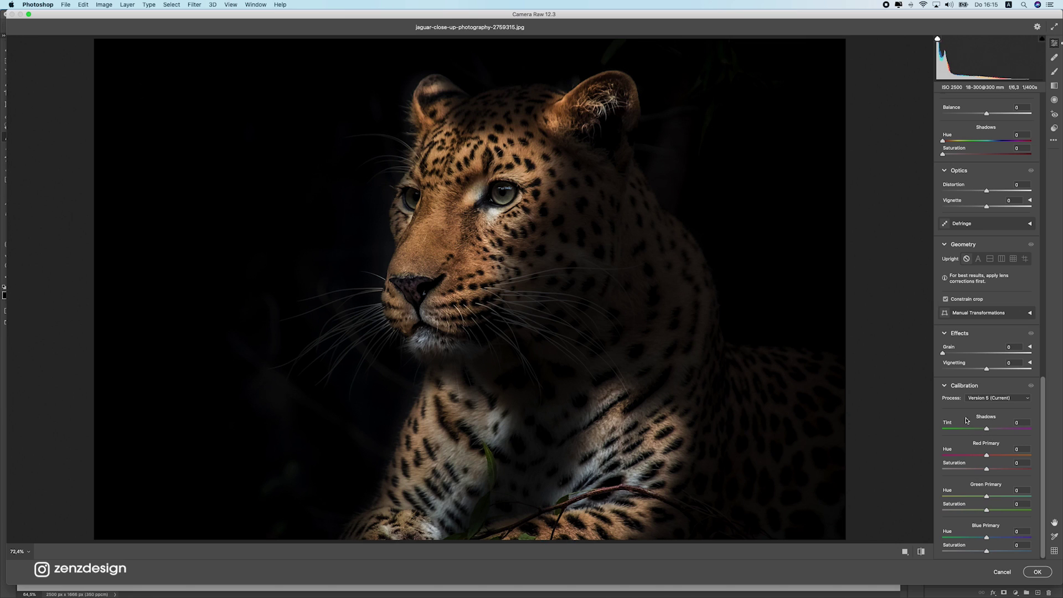
pyautogui.moveTo(975, 429); pyautogui.dragTo(966, 428)
pyautogui.moveTo(1012, 455)
pyautogui.mouseDown()
pyautogui.moveTo(949, 468)
pyautogui.moveTo(991, 453)
pyautogui.mouseUp()
pyautogui.click(1037, 572)
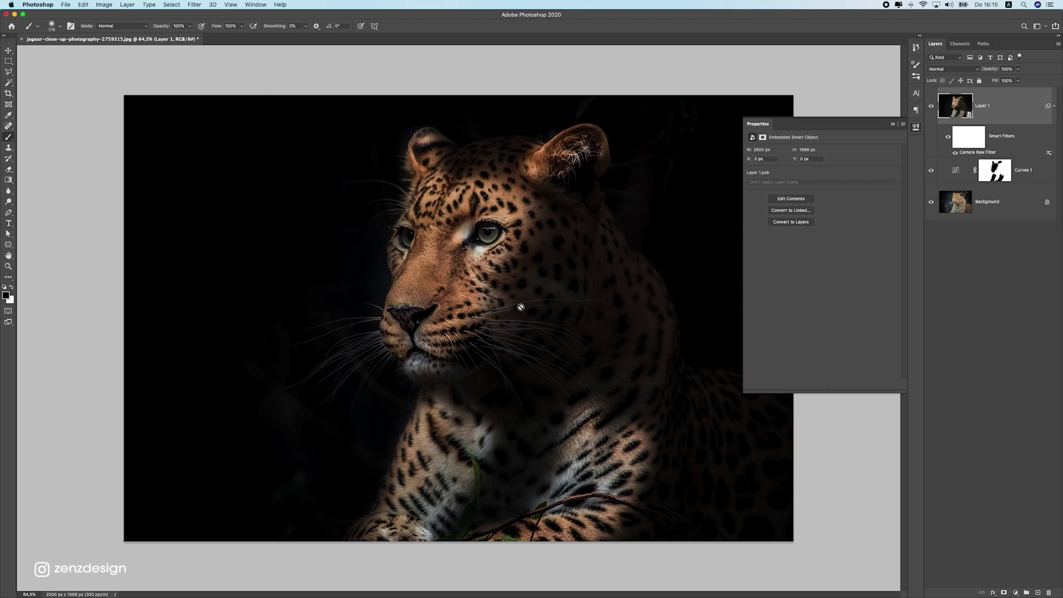
# - Add a new layer above Layer 1, fill it with gray and set its blend mode to Overlay
pyautogui.scroll(5, 519, 309)
pyautogui.click(1036, 593)
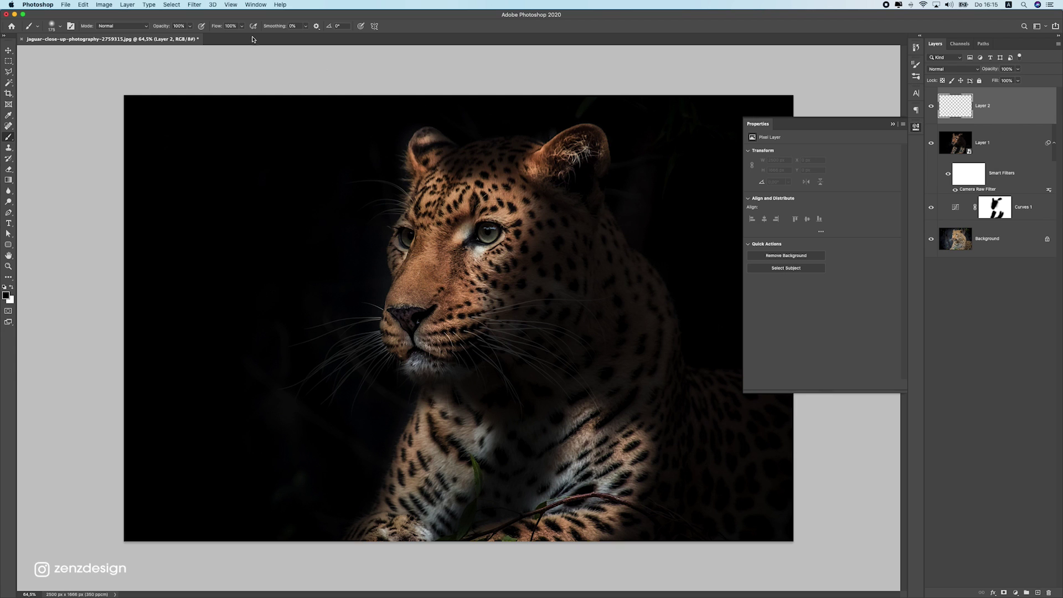
pyautogui.click(85, 4)
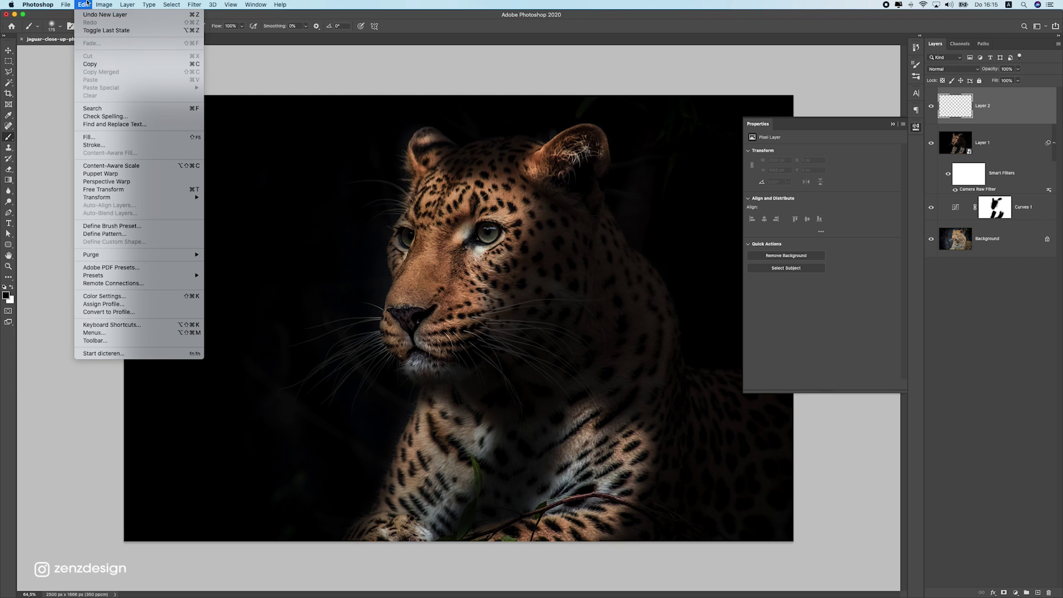
pyautogui.click(100, 137)
pyautogui.click(503, 121)
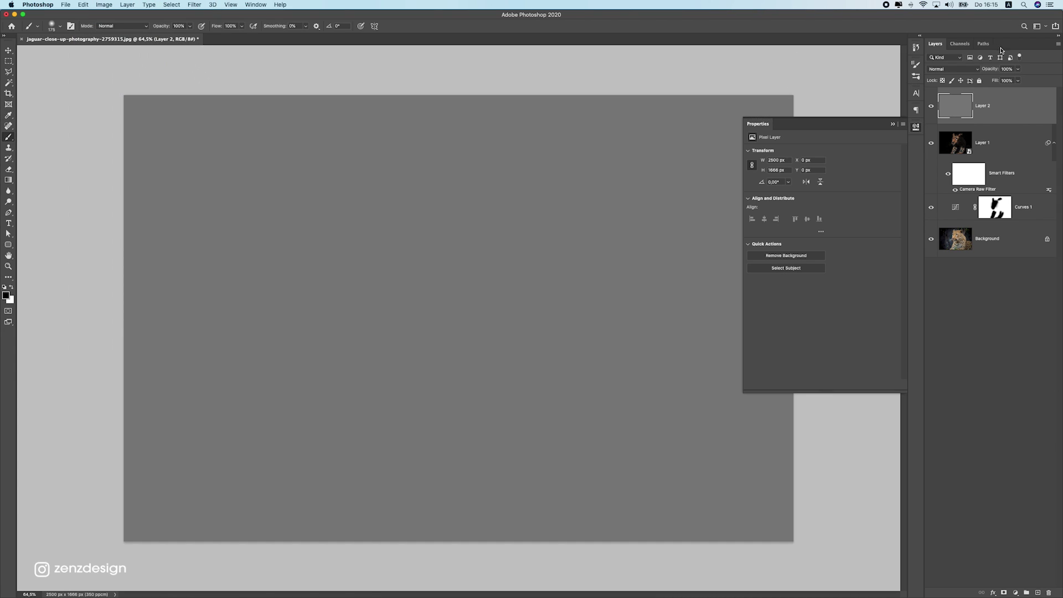
pyautogui.click(946, 71)
pyautogui.click(941, 160)
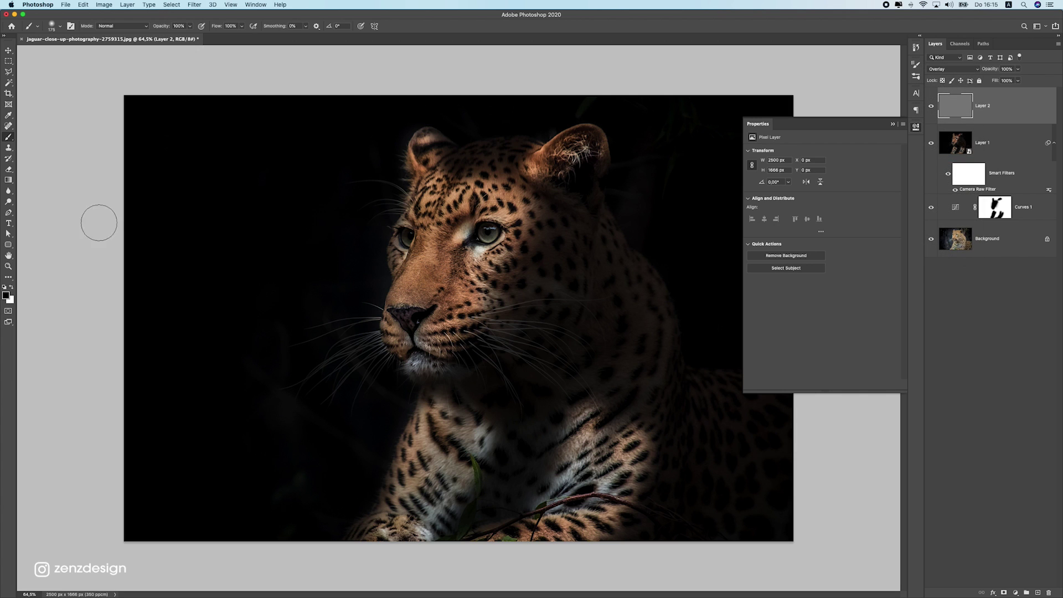
# - Brighten both of the leopard's eyes on the gray layer using the Dodge tool with the Highlights range
pyautogui.click(8, 201)
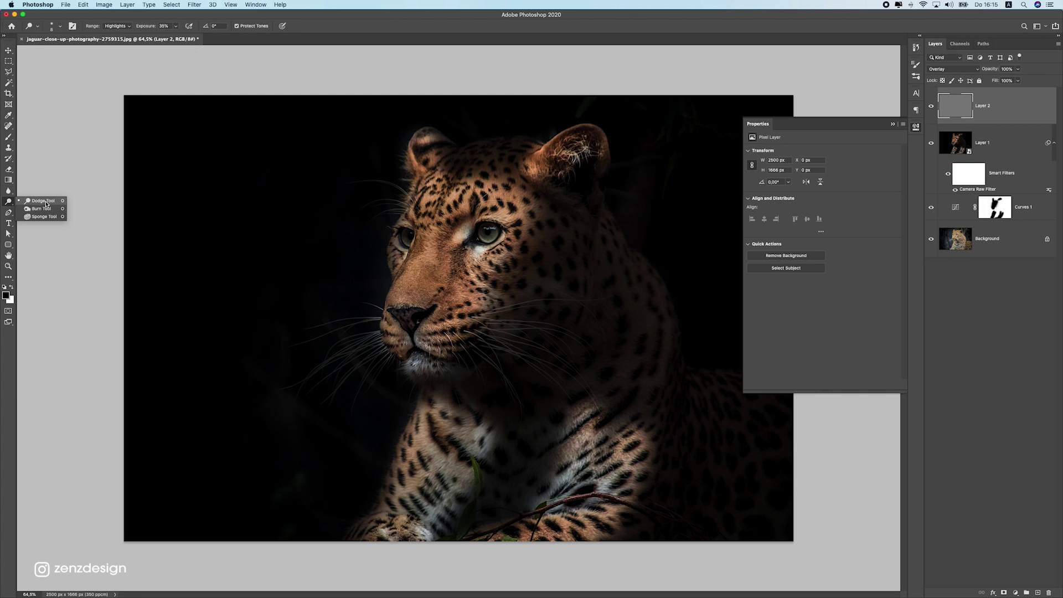
pyautogui.click(33, 201)
pyautogui.scroll(5, 466, 201)
pyautogui.scroll(-1, 415, 308)
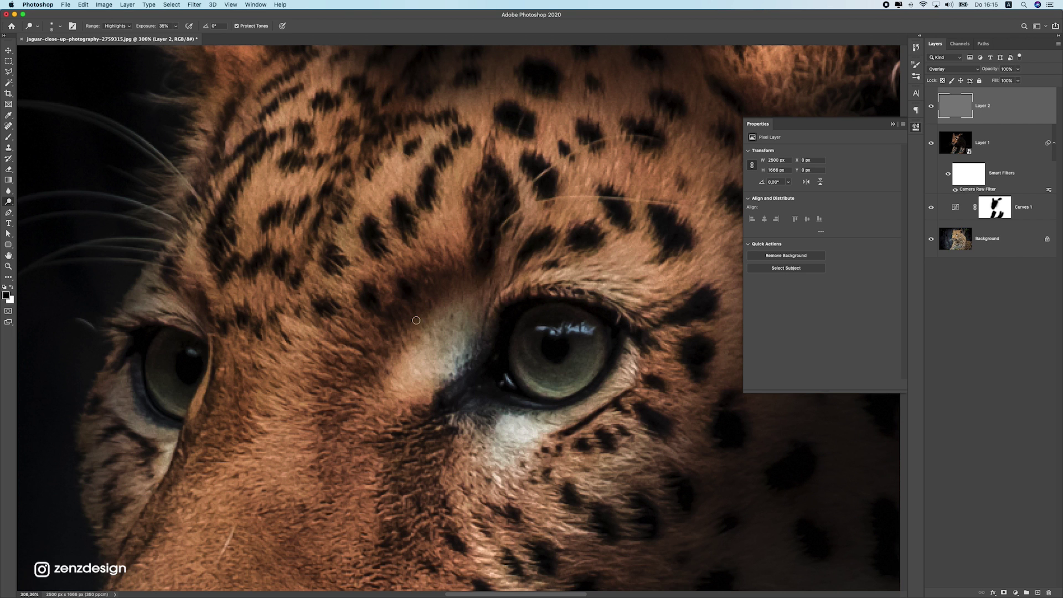
pyautogui.press(']')
pyautogui.press(']')
pyautogui.press(']')
pyautogui.press(']')
pyautogui.moveTo(534, 346)
pyautogui.mouseDown()
pyautogui.moveTo(559, 321)
pyautogui.moveTo(521, 364)
pyautogui.moveTo(566, 377)
pyautogui.moveTo(568, 317)
pyautogui.moveTo(528, 340)
pyautogui.mouseUp()
pyautogui.scroll(-4, 527, 341)
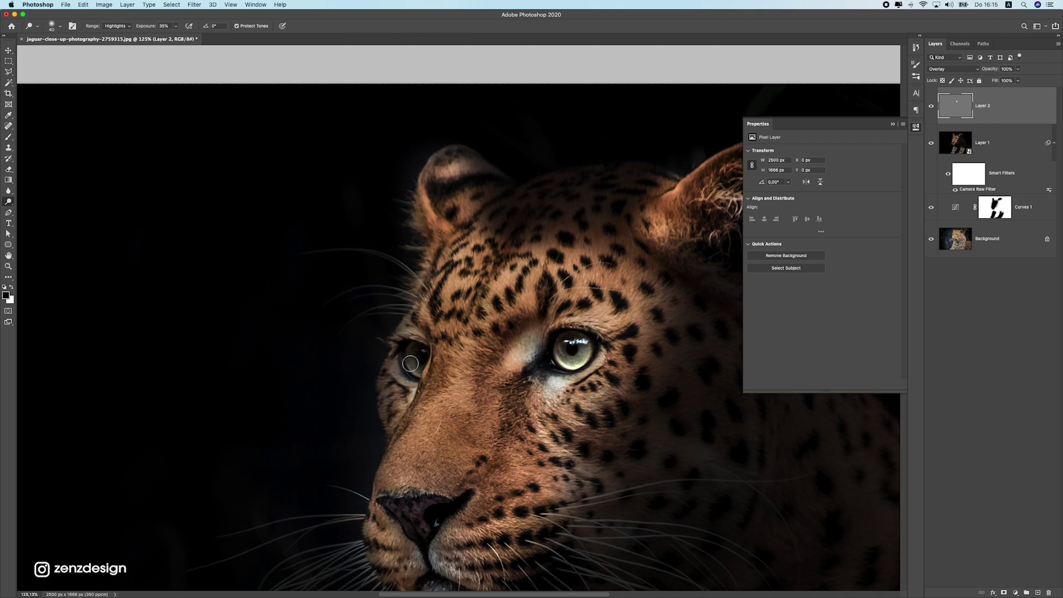
pyautogui.scroll(-5, 419, 376)
pyautogui.scroll(2, 403, 234)
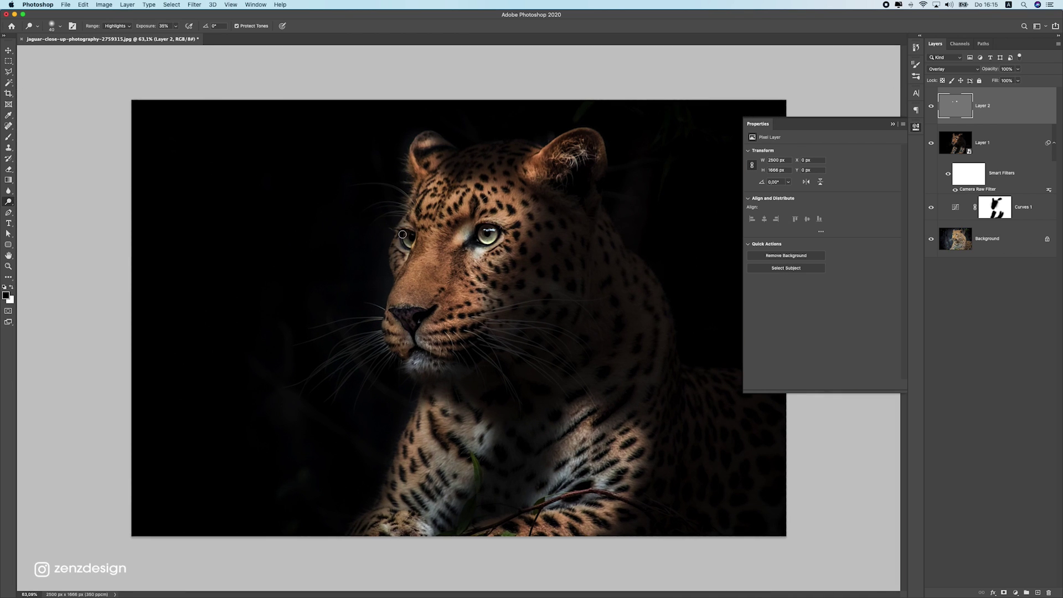
pyautogui.scroll(-4, 429, 257)
pyautogui.scroll(4, 445, 477)
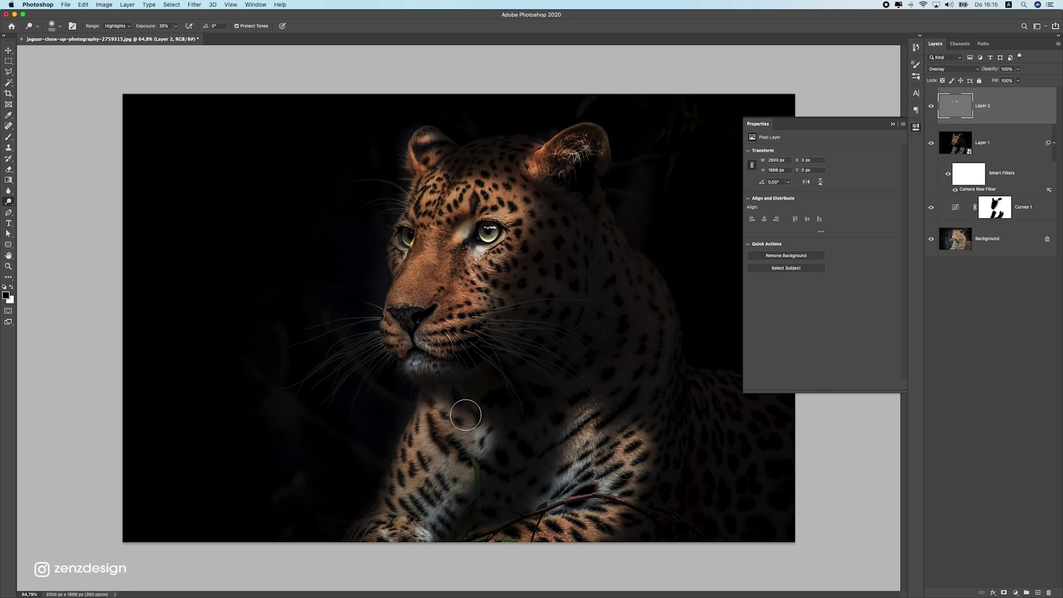
# - Dodge the leopard's face, chest and front legs with a size 175 brush, Midtones range and 28% exposure, undoing the last stroke
pyautogui.press(']')
pyautogui.moveTo(384, 545); pyautogui.dragTo(430, 418)
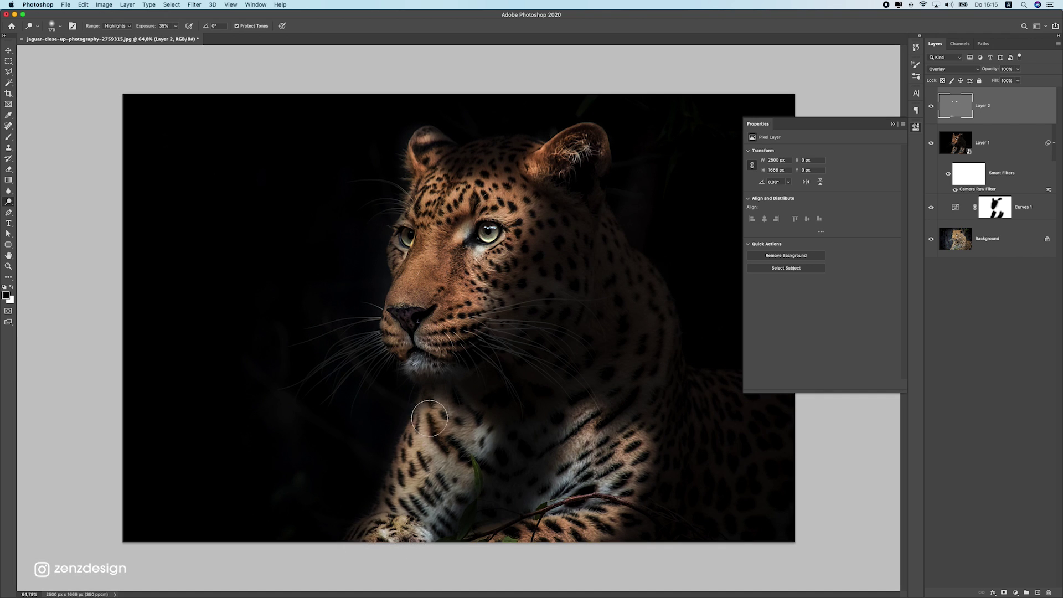
pyautogui.click(125, 24)
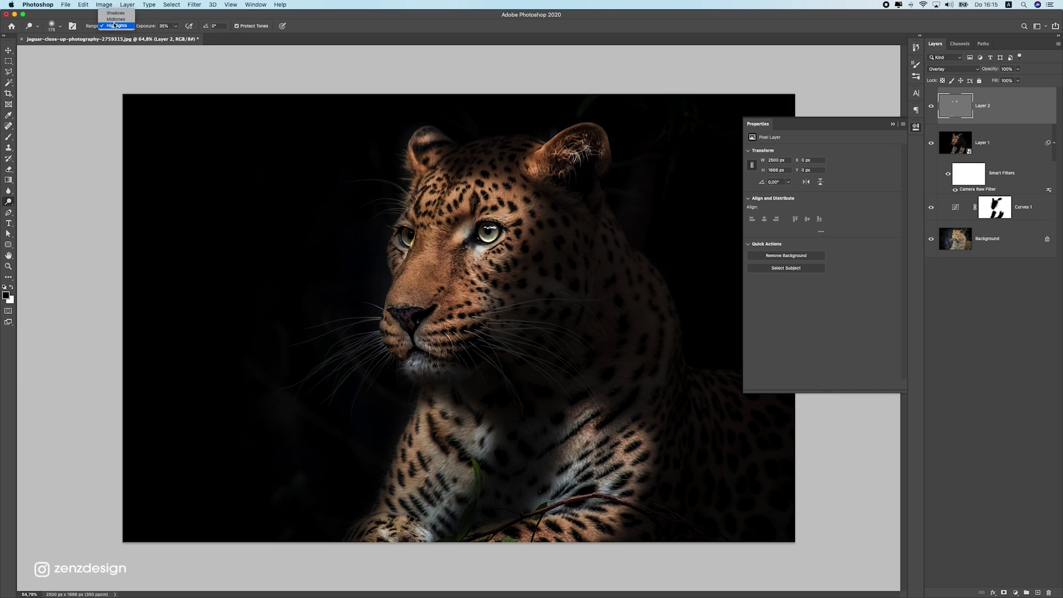
pyautogui.click(119, 18)
pyautogui.click(175, 26)
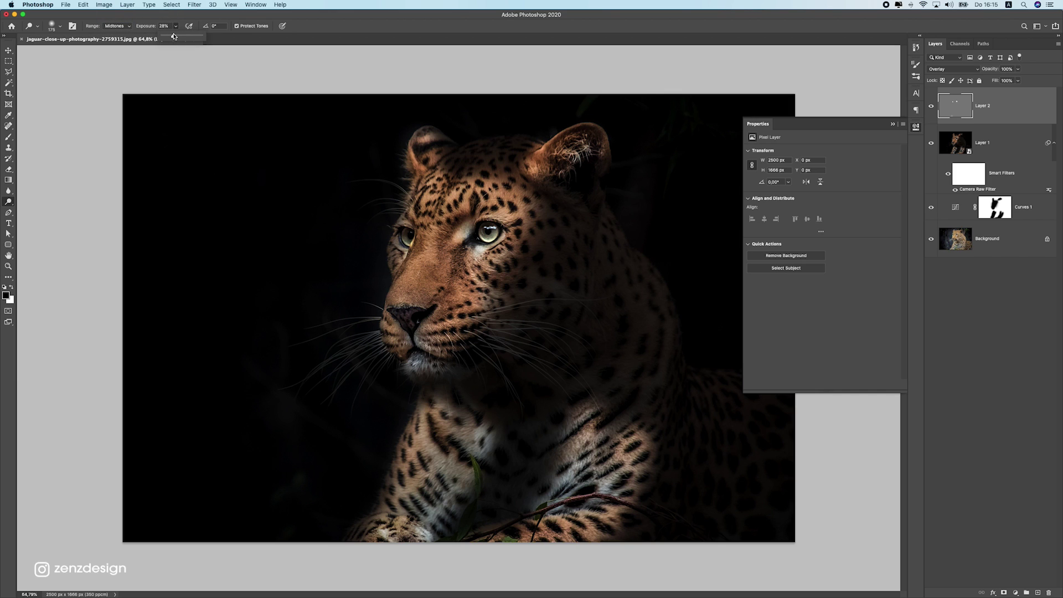
pyautogui.click(401, 372)
pyautogui.moveTo(428, 238)
pyautogui.mouseDown()
pyautogui.moveTo(416, 191)
pyautogui.moveTo(406, 283)
pyautogui.mouseUp()
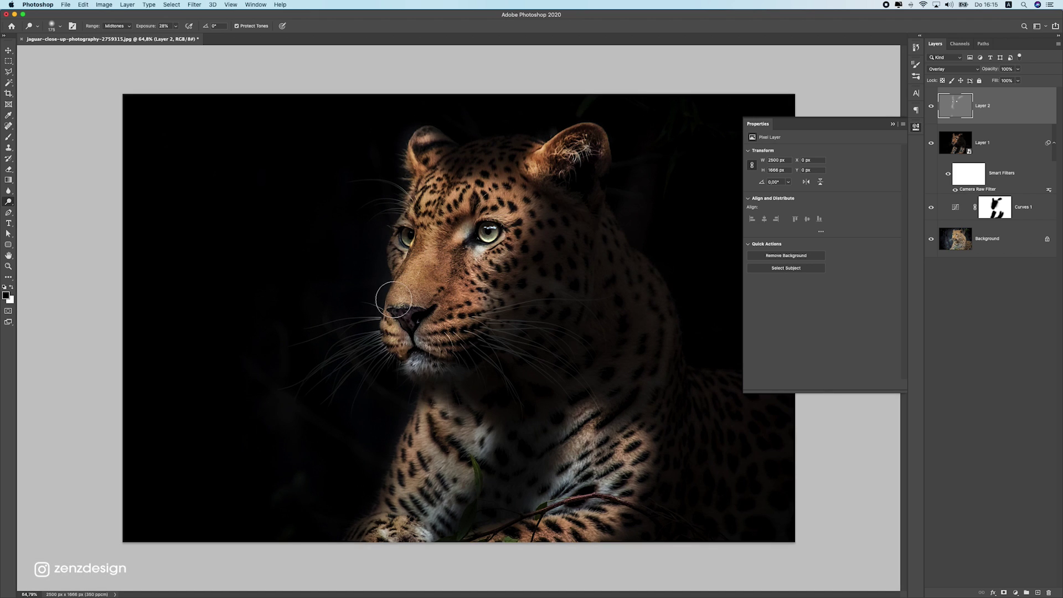
pyautogui.moveTo(435, 456); pyautogui.dragTo(409, 532)
pyautogui.moveTo(566, 559); pyautogui.dragTo(531, 560)
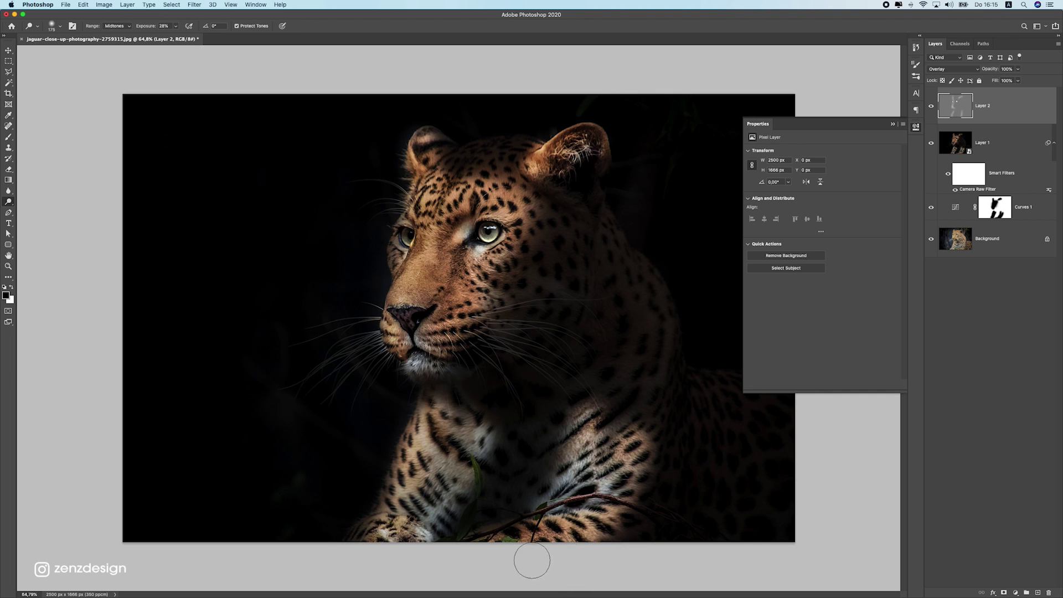
pyautogui.scroll(-8, 539, 440)
pyautogui.scroll(7, 538, 440)
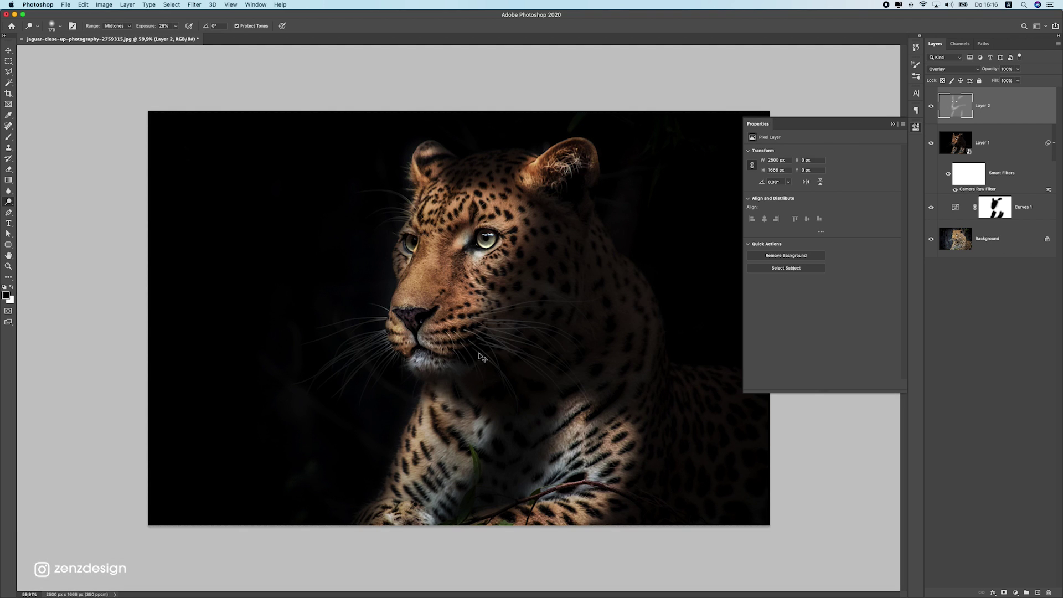
pyautogui.press('super+z')
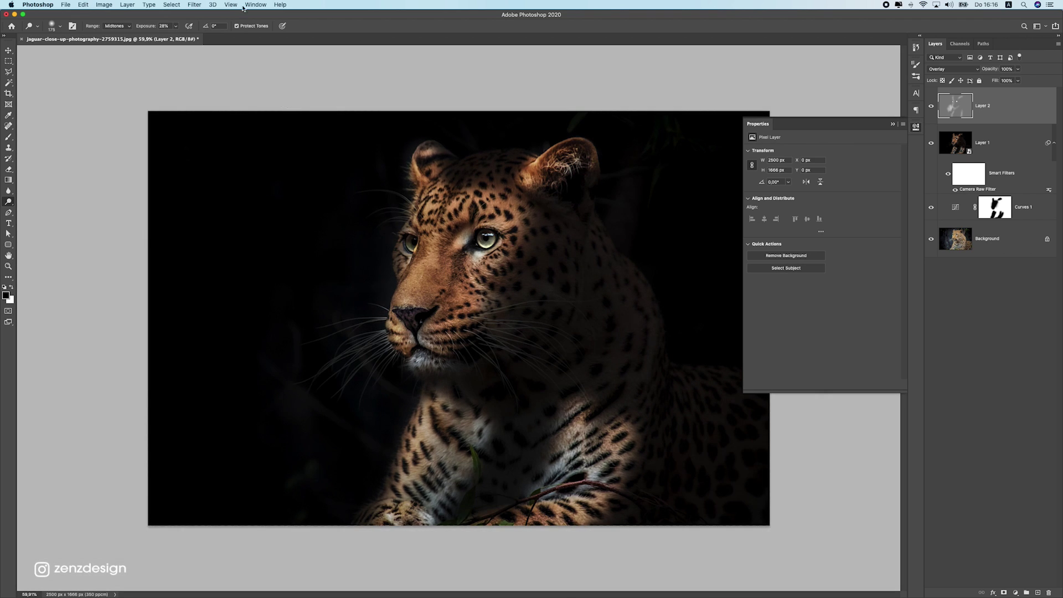
# - Dodge the whiskers on both sides of the muzzle in the Highlights range, raising the exposure to 40%
pyautogui.click(115, 26)
pyautogui.click(115, 34)
pyautogui.moveTo(337, 318)
pyautogui.mouseDown()
pyautogui.moveTo(380, 355)
pyautogui.moveTo(368, 378)
pyautogui.mouseUp()
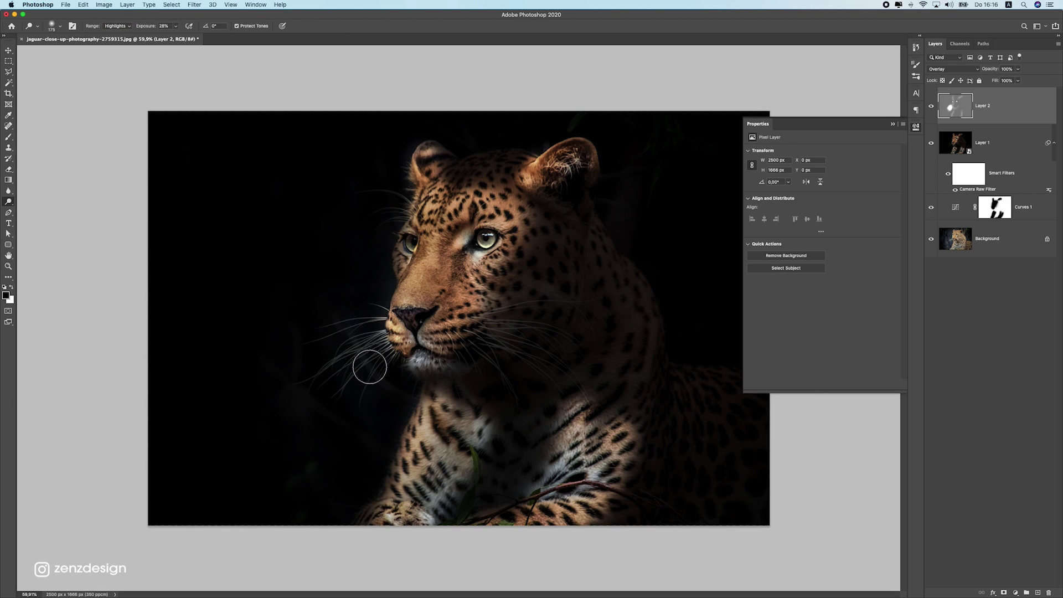
pyautogui.press('super+z')
pyautogui.press('super+shift+z')
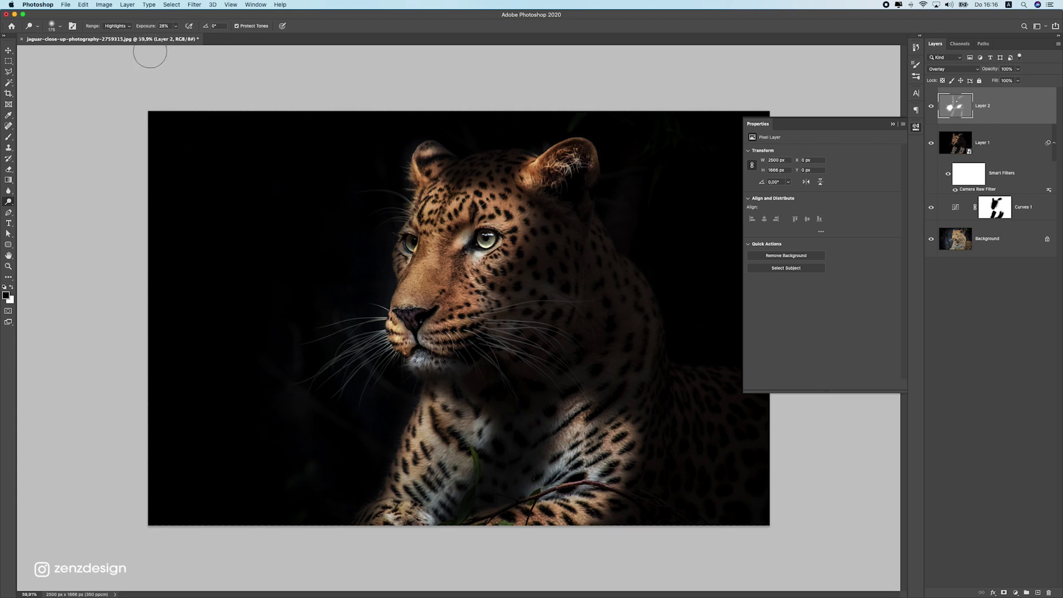
pyautogui.click(176, 26)
pyautogui.click(340, 309)
pyautogui.click(386, 352)
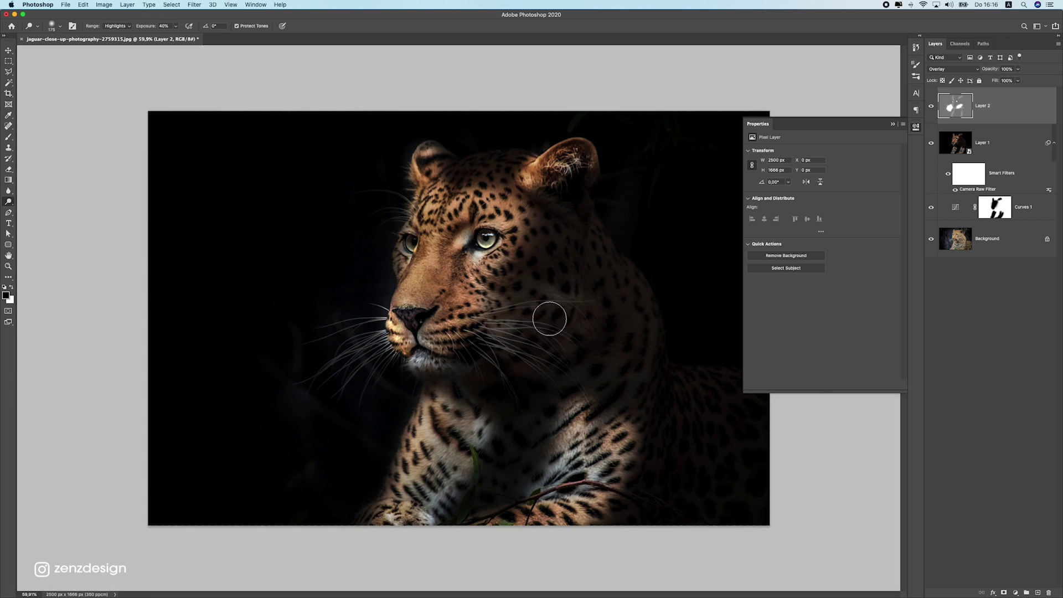
pyautogui.scroll(-5, 547, 304)
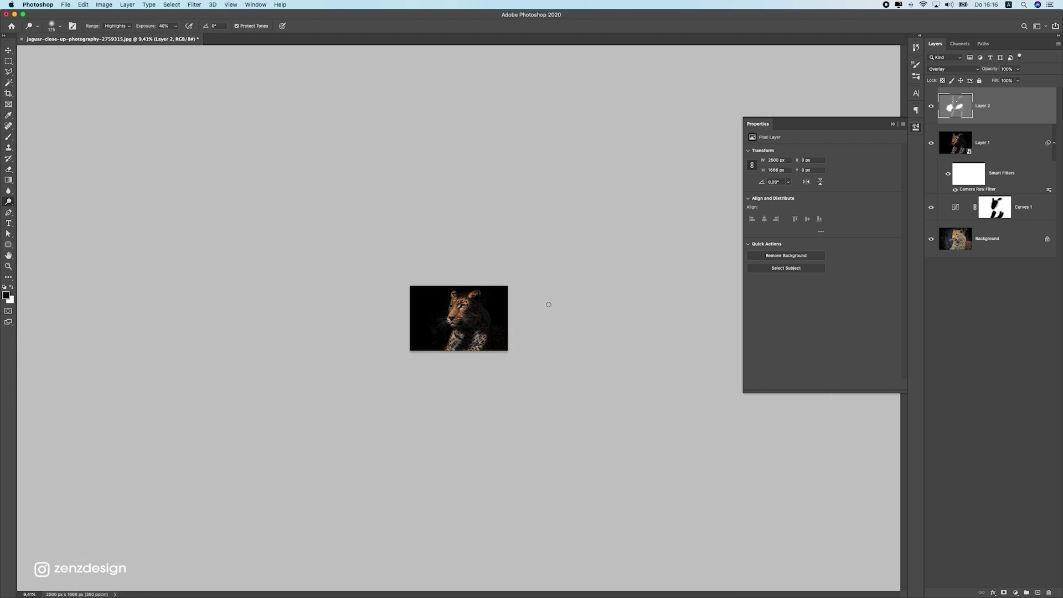
pyautogui.scroll(3, 532, 317)
pyautogui.scroll(3, 532, 317)
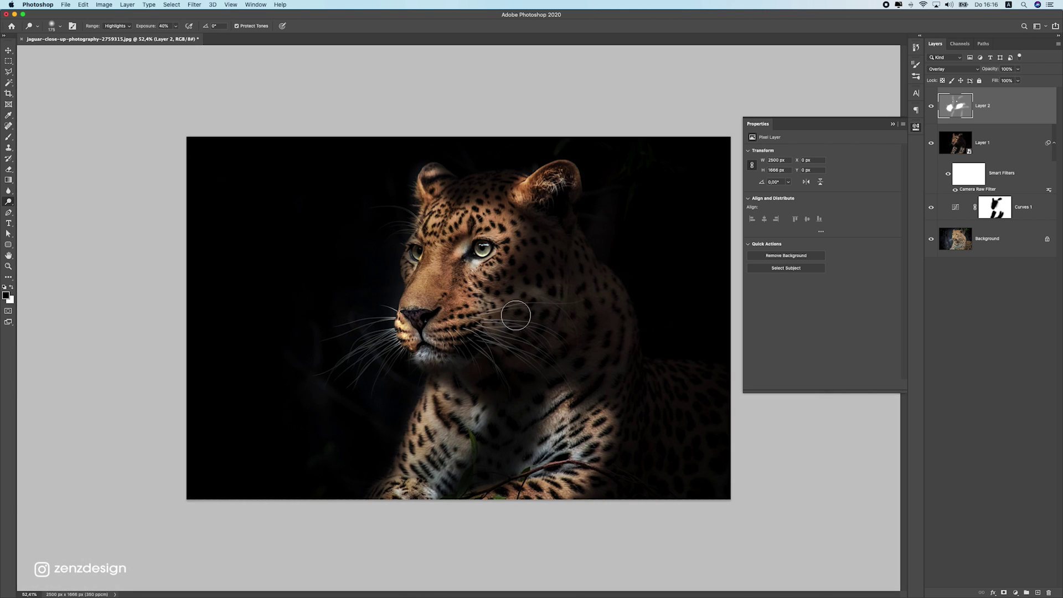
# - Dodge the cheek, neck, top of the head and front leg with Highlights at 40% exposure
pyautogui.moveTo(512, 343)
pyautogui.mouseDown()
pyautogui.moveTo(562, 233)
pyautogui.moveTo(579, 391)
pyautogui.moveTo(467, 212)
pyautogui.mouseUp()
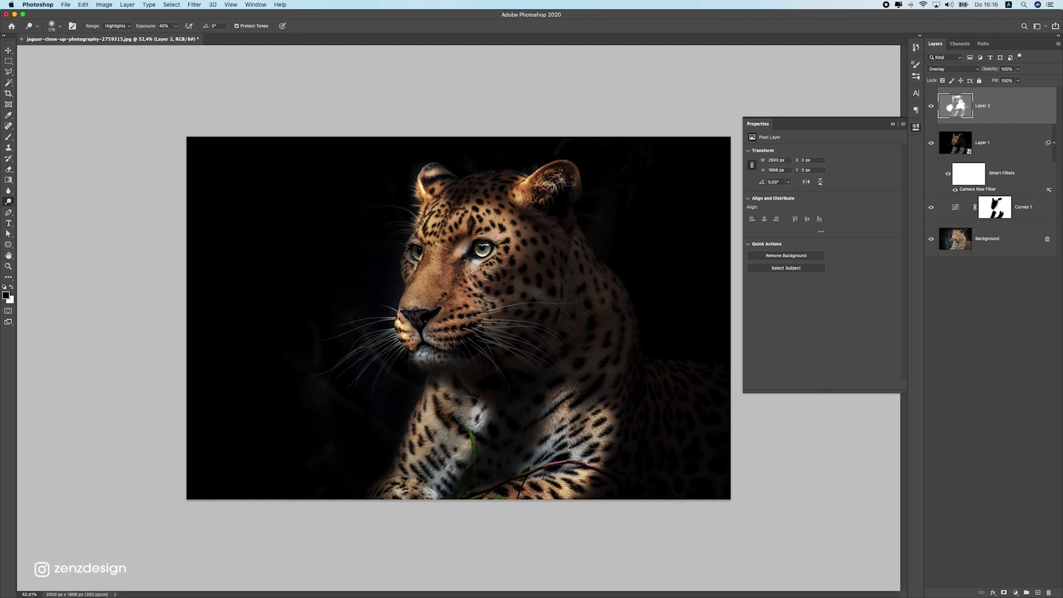
pyautogui.moveTo(419, 434)
pyautogui.mouseDown()
pyautogui.moveTo(404, 476)
pyautogui.moveTo(391, 474)
pyautogui.moveTo(428, 405)
pyautogui.mouseUp()
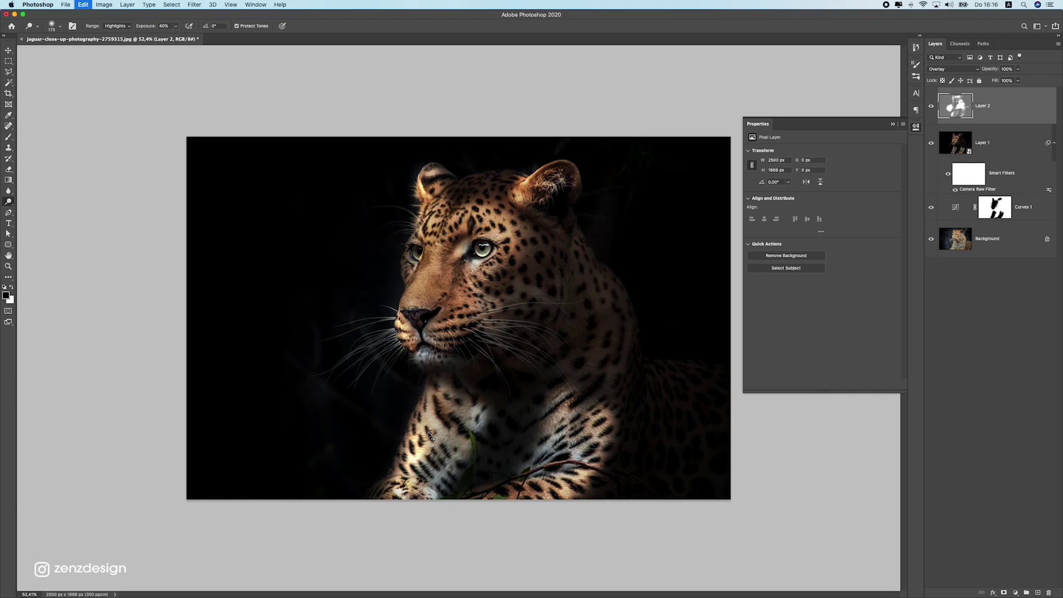
pyautogui.scroll(-5, 410, 377)
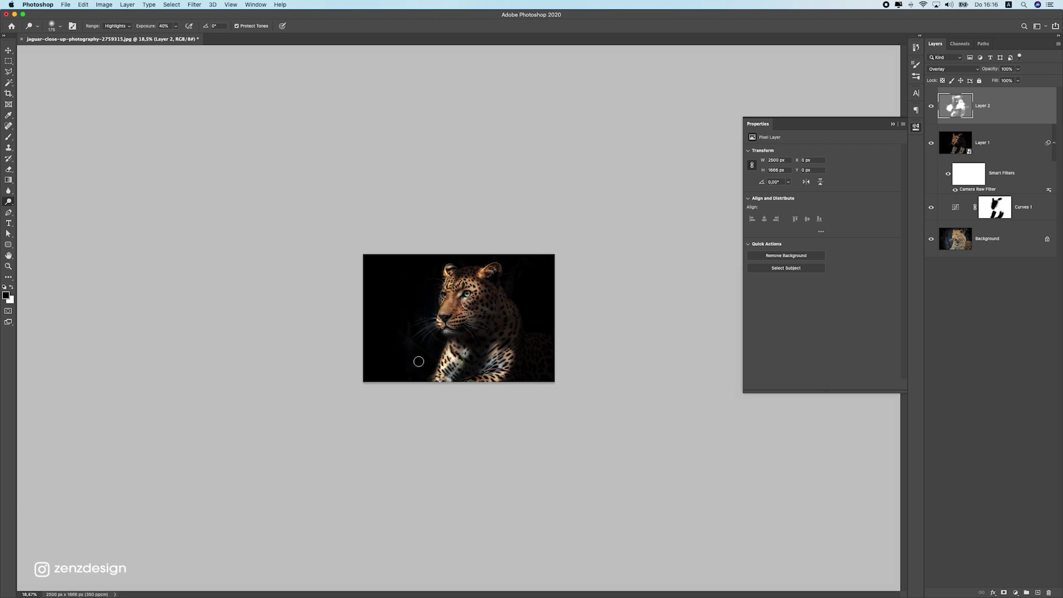
pyautogui.scroll(1, 419, 361)
pyautogui.scroll(5, 445, 344)
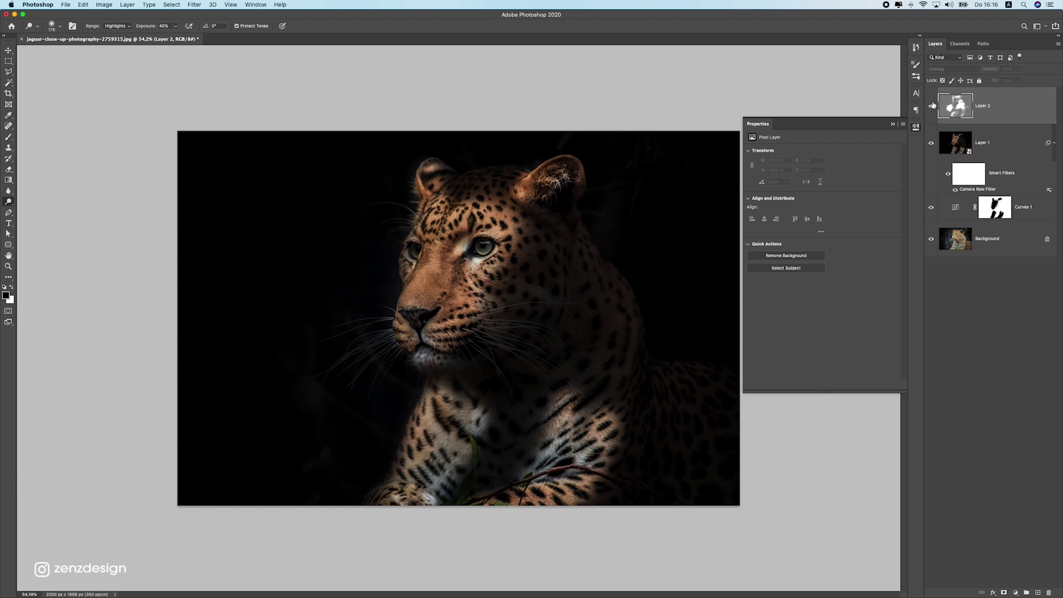
# - Compare the image with and without the dodge layer, lower its opacity to 74% and collapse the layer properties
pyautogui.click(930, 105)
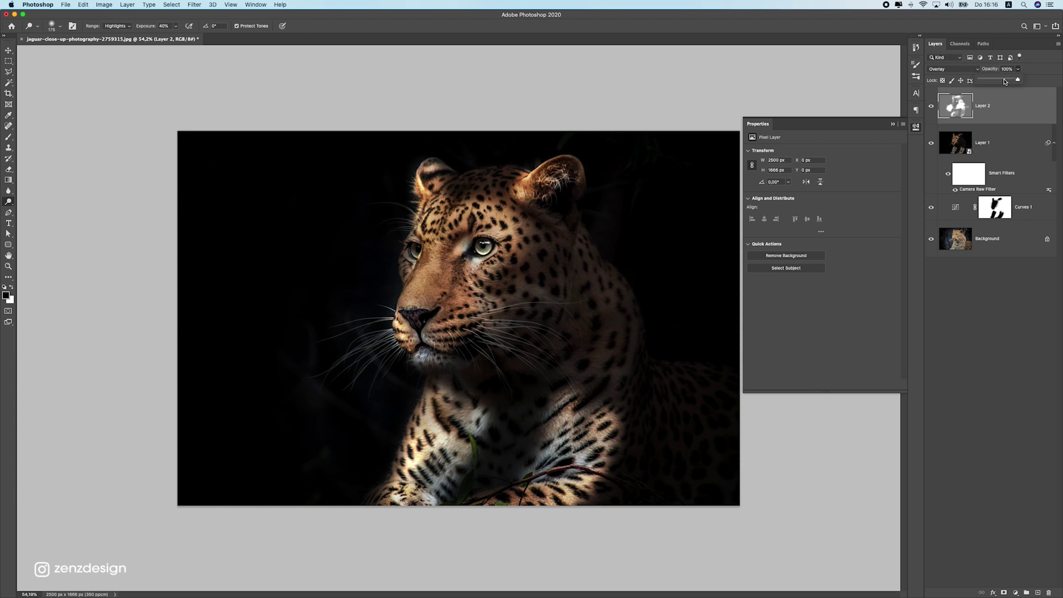
pyautogui.moveTo(1004, 81); pyautogui.dragTo(1010, 82)
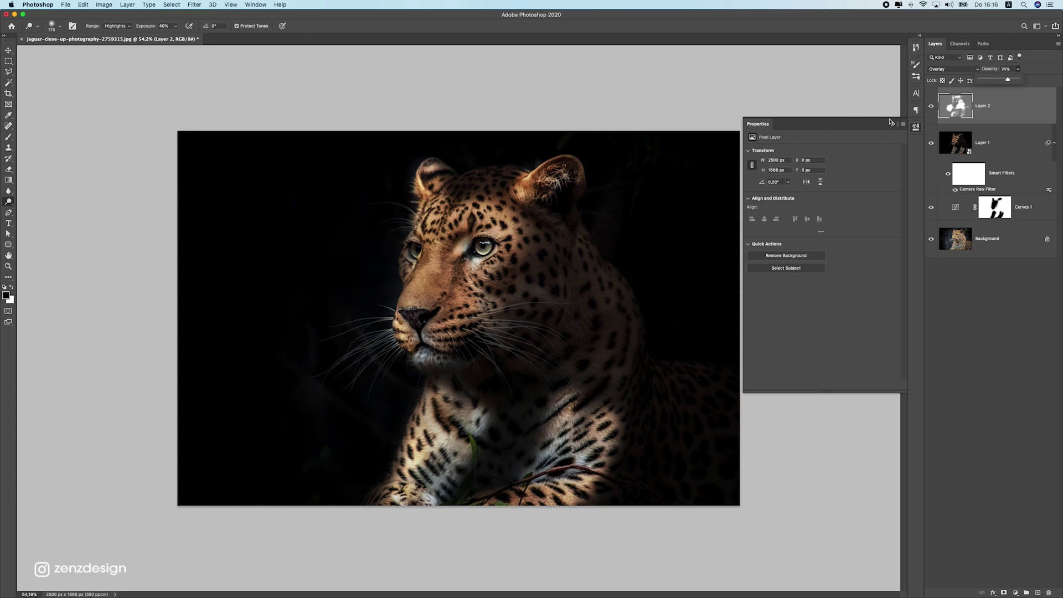
pyautogui.click(891, 125)
pyautogui.scroll(-2, 526, 366)
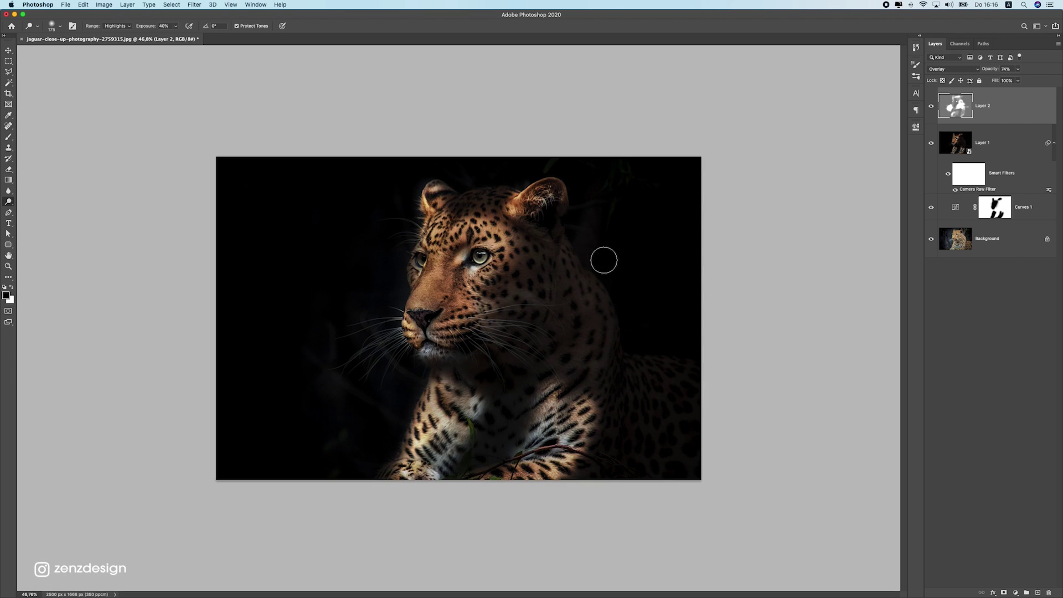
# - Add a new layer on top and set the foreground color to a pale peach based on the fur tone
pyautogui.click(1038, 592)
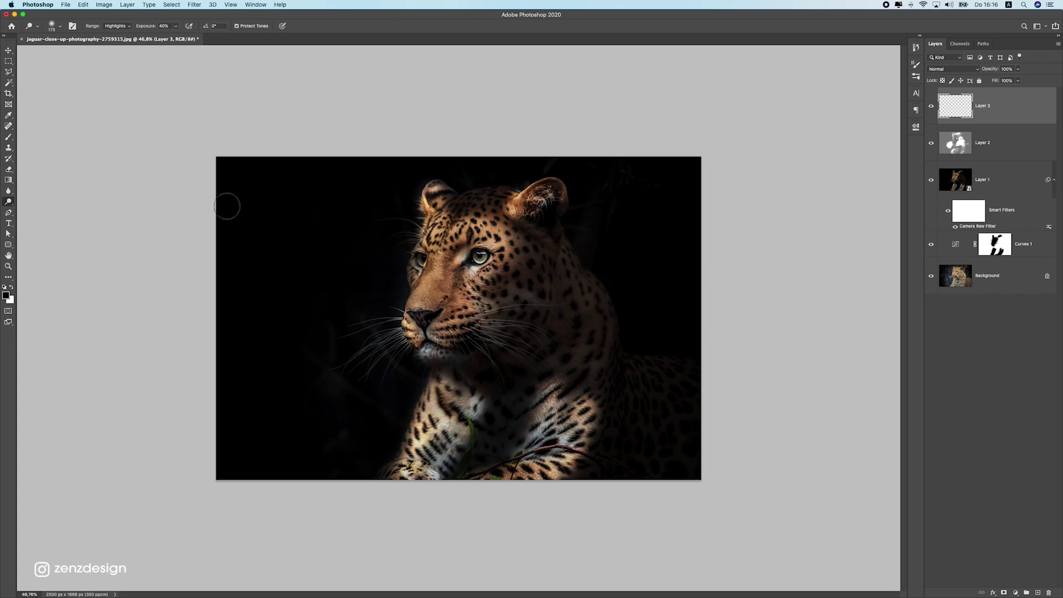
pyautogui.click(7, 295)
pyautogui.click(455, 269)
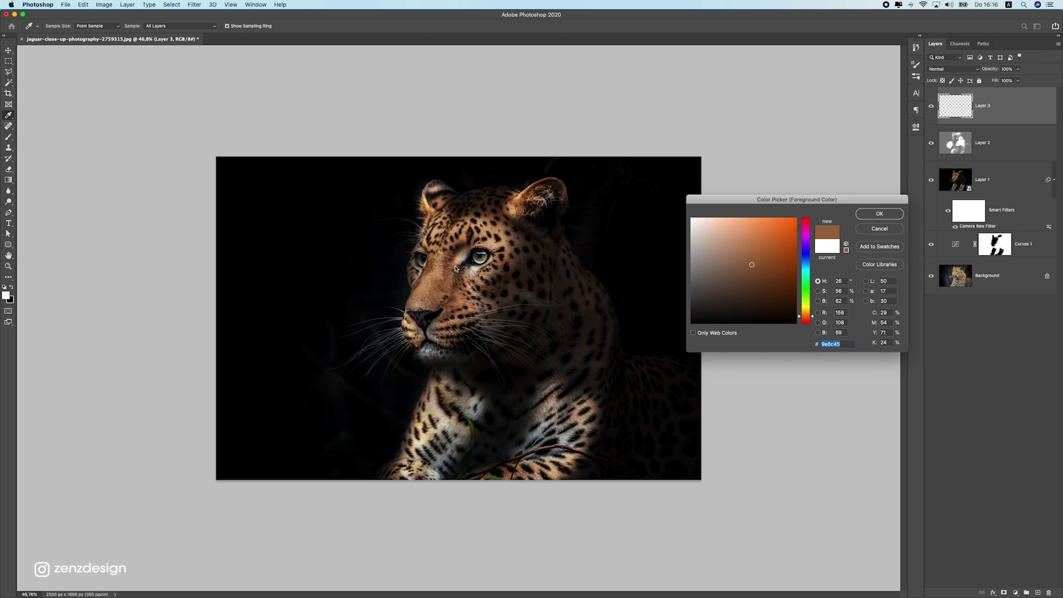
pyautogui.moveTo(768, 235); pyautogui.dragTo(709, 203)
pyautogui.moveTo(886, 205); pyautogui.dragTo(883, 220)
pyautogui.click(877, 228)
# - Paint a single soft peach dab with the Brush tool in the dark background left of the leopard's face
pyautogui.press('o')
pyautogui.press(']')
pyautogui.press(']')
pyautogui.press(']')
pyautogui.press(']')
pyautogui.press(']')
pyautogui.press(']')
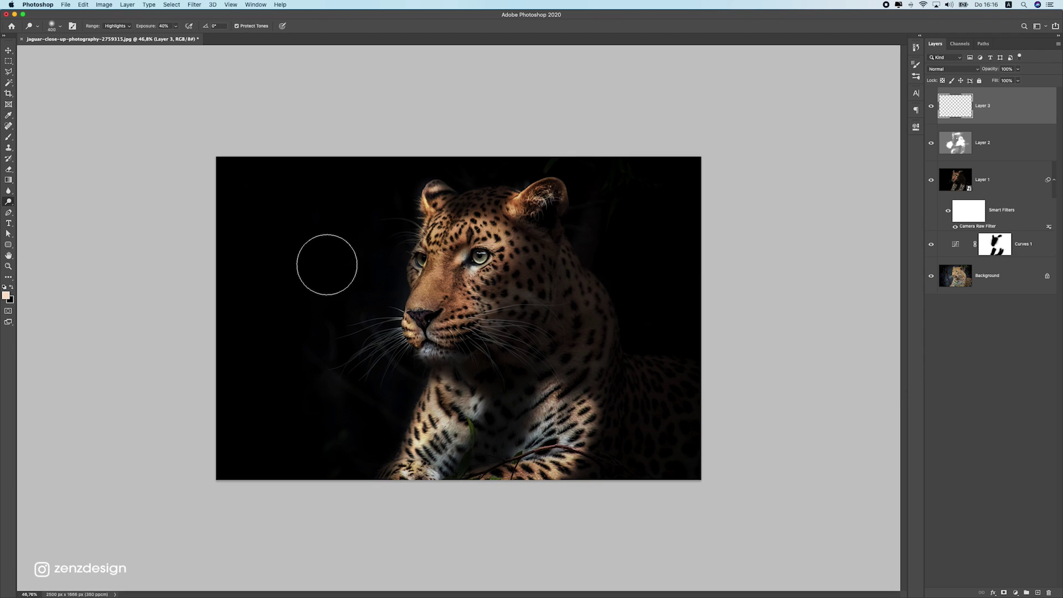
pyautogui.click(8, 137)
pyautogui.click(349, 275)
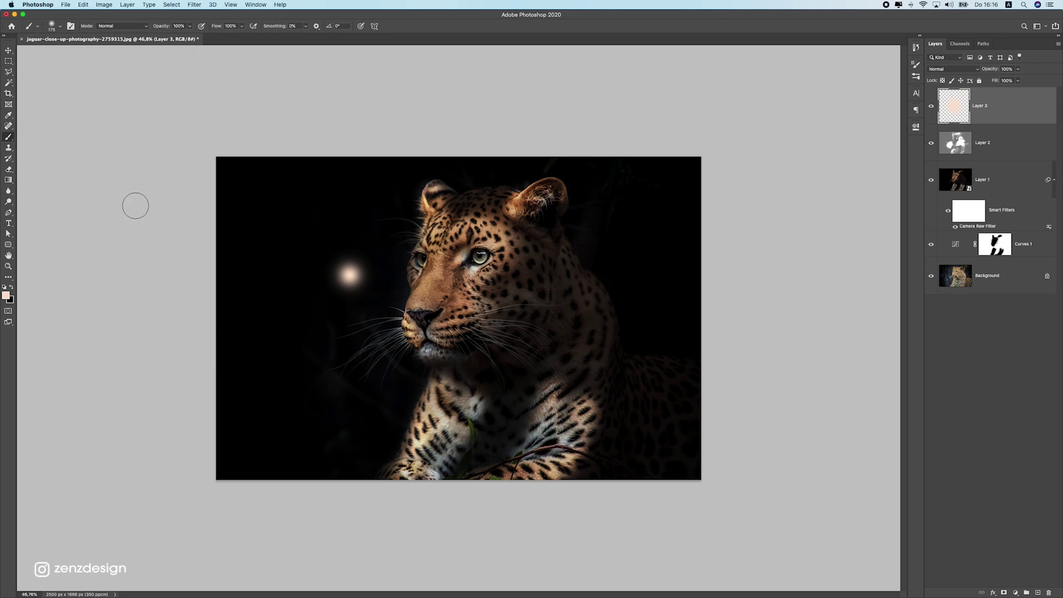
# - Free-transform the peach dab into a much larger glow and stretch its corner diagonally across the leopard from the upper-left background
pyautogui.click(8, 51)
pyautogui.hotkey('ctrl', 't')
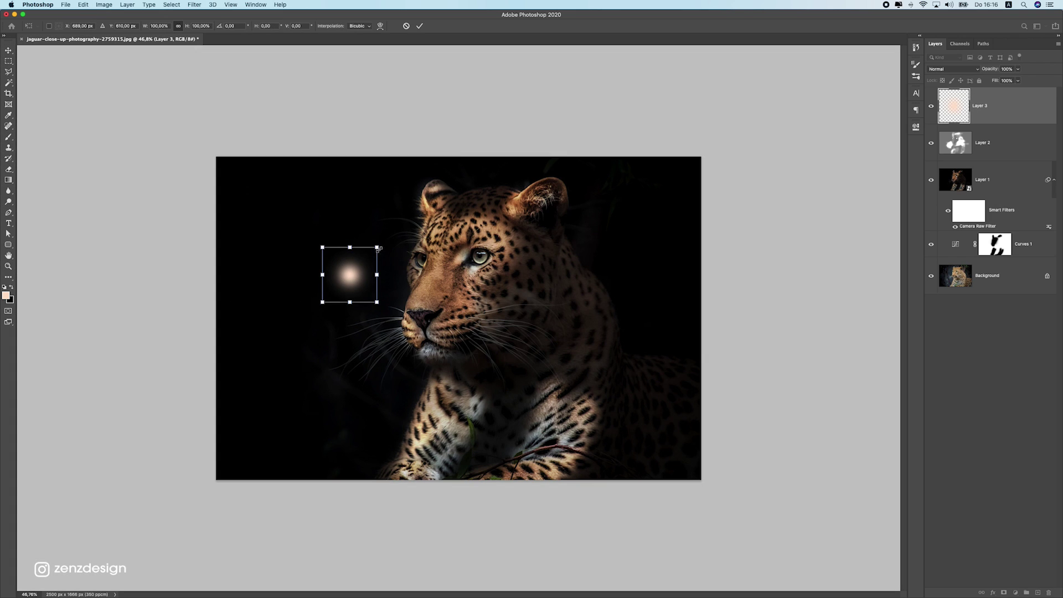
pyautogui.moveTo(380, 244); pyautogui.dragTo(481, 137)
pyautogui.moveTo(425, 337); pyautogui.dragTo(367, 153)
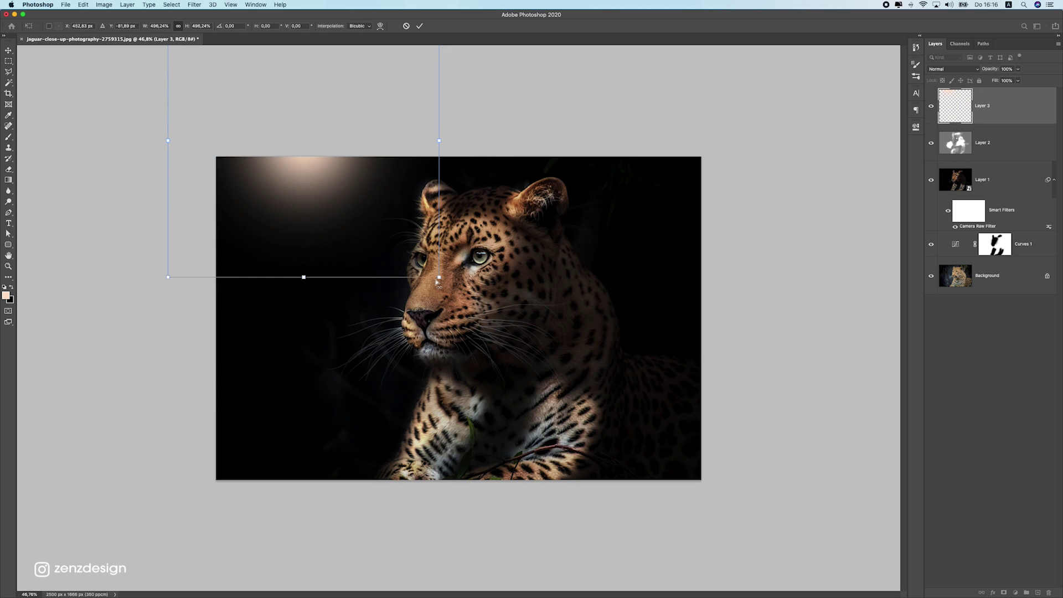
pyautogui.moveTo(439, 277); pyautogui.dragTo(837, 487)
pyautogui.moveTo(409, 174); pyautogui.dragTo(375, 273)
# - Stretch the glow's upper-left corner far beyond the canvas, apply the transform and position the beam along the top edge above the leopard's head
pyautogui.scroll(-5, 393, 238)
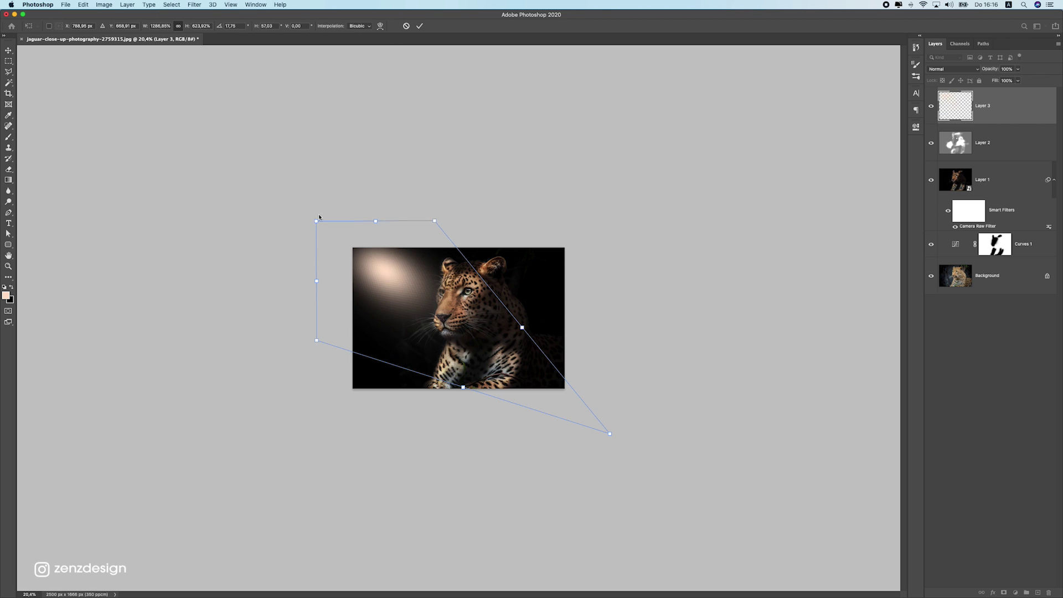
pyautogui.moveTo(317, 224); pyautogui.dragTo(56, 40)
pyautogui.moveTo(417, 296); pyautogui.dragTo(399, 254)
pyautogui.press('Return')
pyautogui.scroll(4, 409, 265)
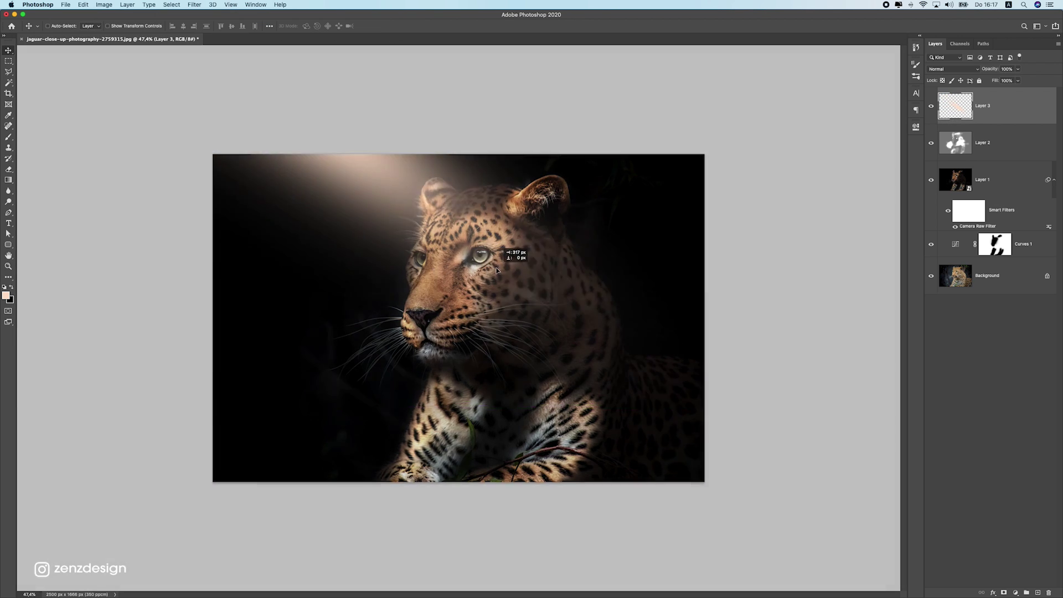
pyautogui.scroll(2, 465, 294)
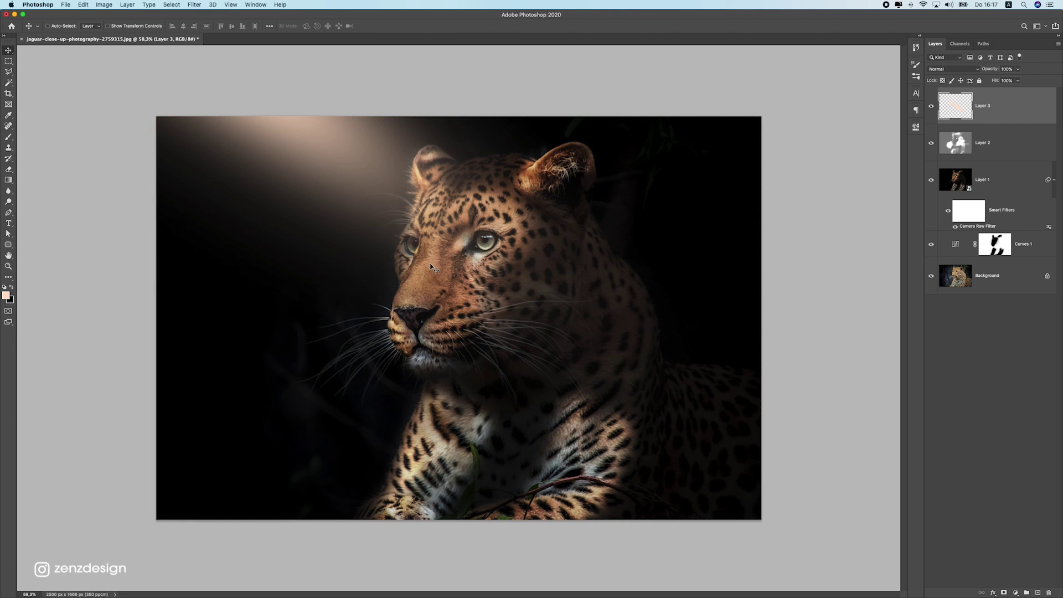
# - Duplicate the glow layer, then shrink, rotate and reshape the copy into a narrower diagonal beam in the upper-left background
pyautogui.press('super+j')
pyautogui.moveTo(434, 168); pyautogui.dragTo(412, 443)
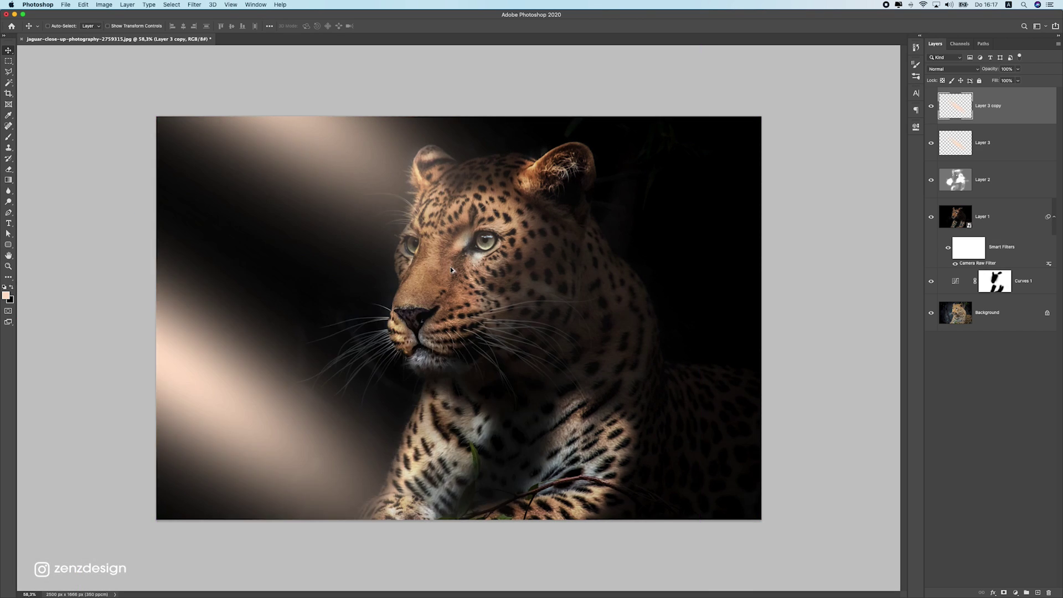
pyautogui.scroll(-5, 458, 310)
pyautogui.press('super+t')
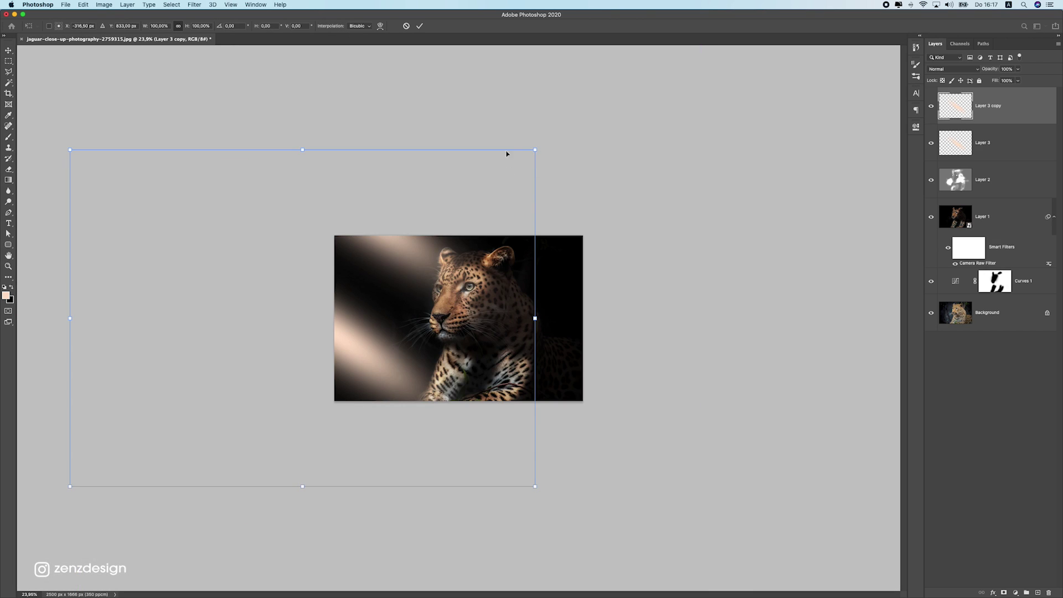
pyautogui.moveTo(535, 150); pyautogui.dragTo(295, 337)
pyautogui.moveTo(243, 399); pyautogui.dragTo(430, 197)
pyautogui.moveTo(522, 242); pyautogui.dragTo(512, 309)
pyautogui.moveTo(392, 265); pyautogui.dragTo(384, 301)
pyautogui.press('Return')
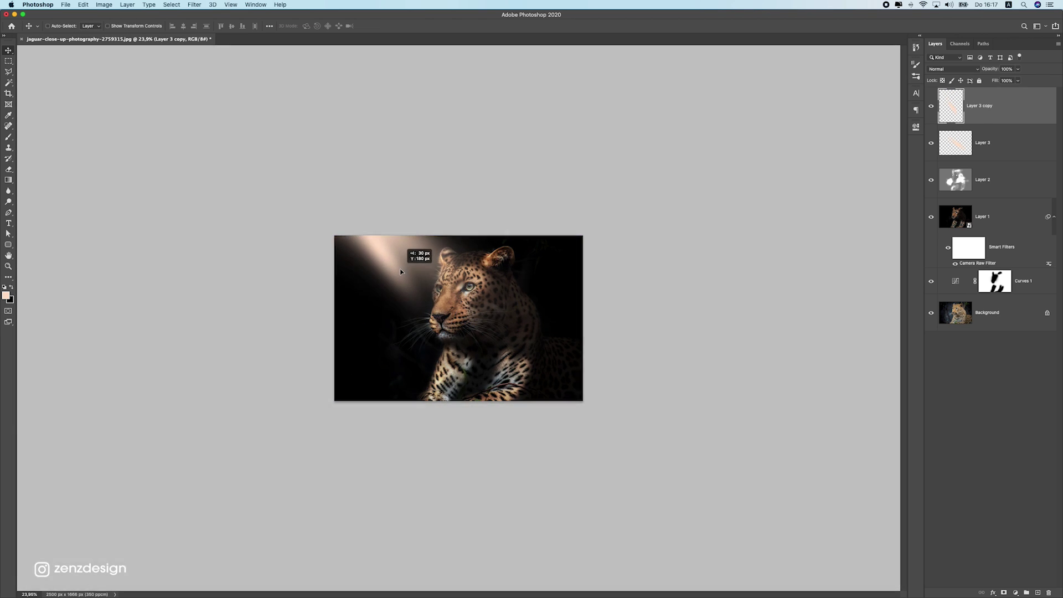
# - Lower the duplicated beam's opacity to 34% and shift it down toward the leopard's face
pyautogui.scroll(2, 407, 272)
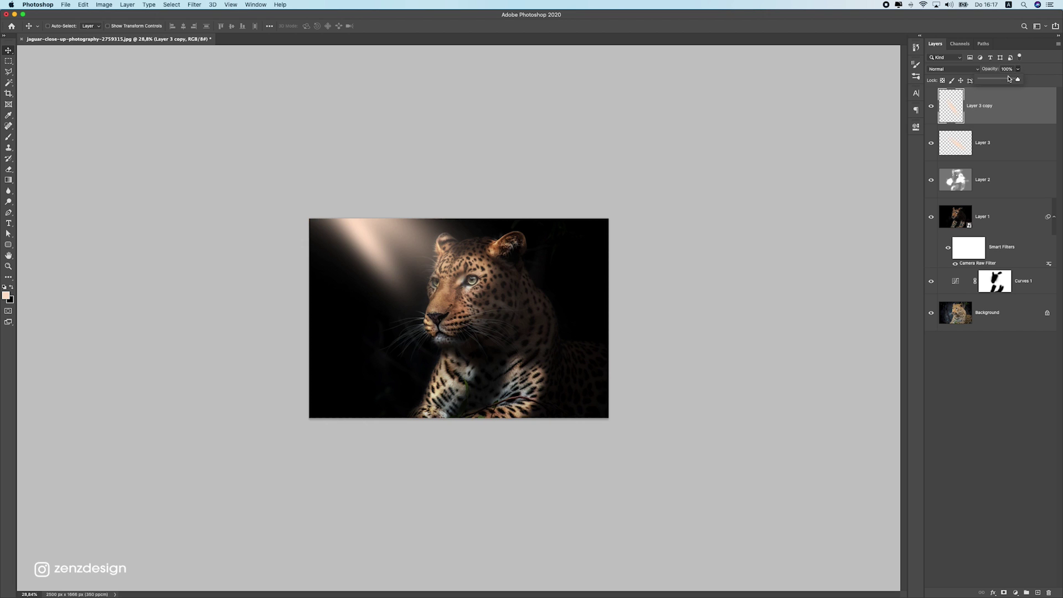
pyautogui.moveTo(1009, 79); pyautogui.dragTo(993, 80)
pyautogui.moveTo(437, 313); pyautogui.dragTo(464, 353)
# - Distort the duplicated beam to a thinner ray, rotate it about -12.7° and place it beside the main glow
pyautogui.press('super+t')
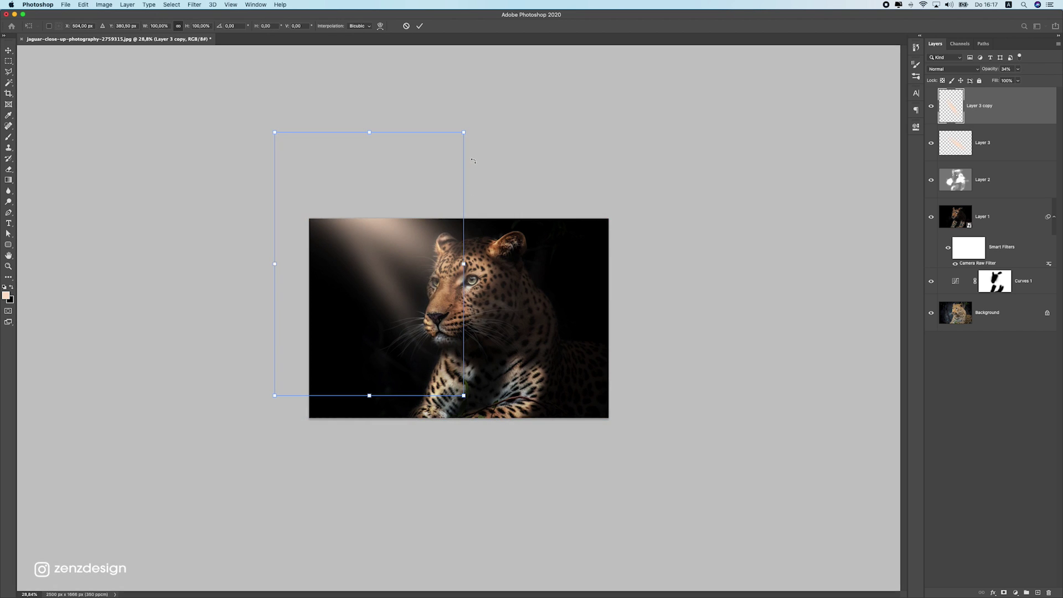
pyautogui.moveTo(463, 135); pyautogui.dragTo(362, 184)
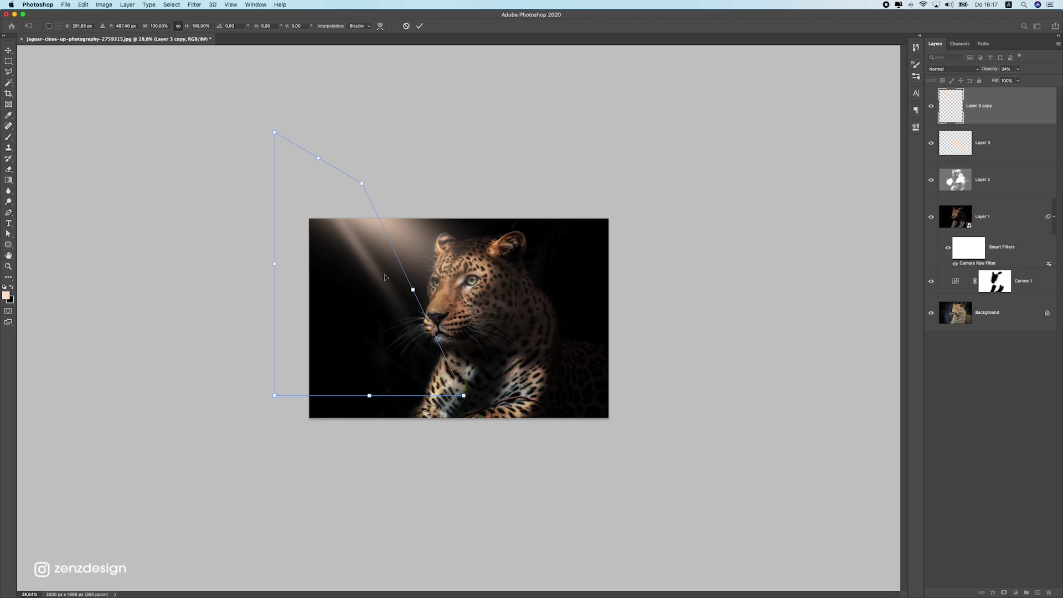
pyautogui.moveTo(387, 288); pyautogui.dragTo(411, 280)
pyautogui.moveTo(470, 325); pyautogui.dragTo(559, 285)
pyautogui.moveTo(339, 293); pyautogui.dragTo(292, 284)
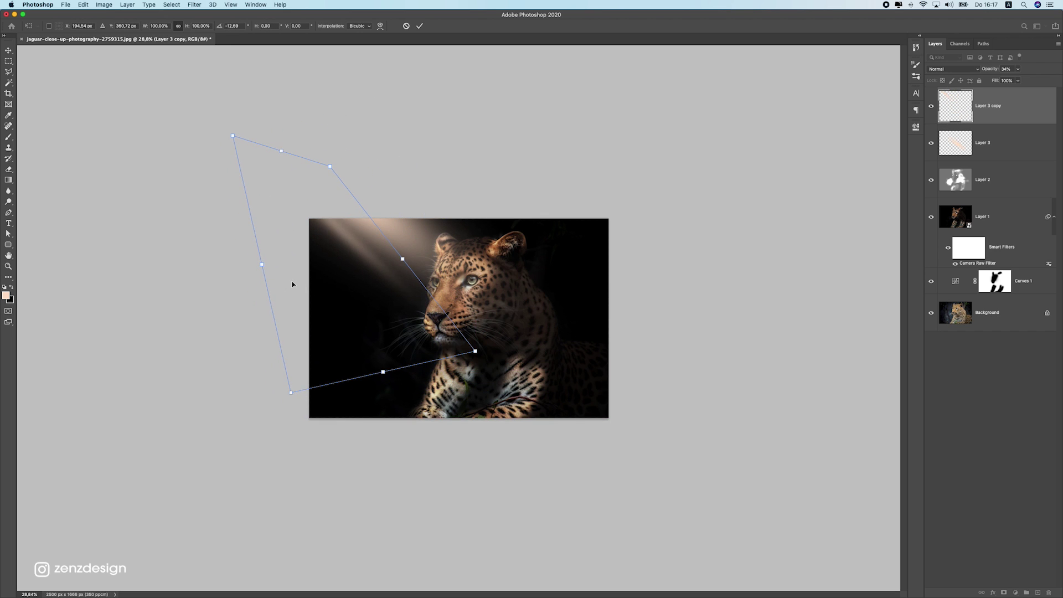
pyautogui.press('Return')
# - Make two more copies of the thin ray and spread them across the upper-left background as separate light rays
pyautogui.moveTo(362, 252); pyautogui.dragTo(371, 311)
pyautogui.scroll(1, 350, 253)
pyautogui.scroll(3, 349, 255)
pyautogui.scroll(2, 478, 333)
pyautogui.scroll(2, 478, 333)
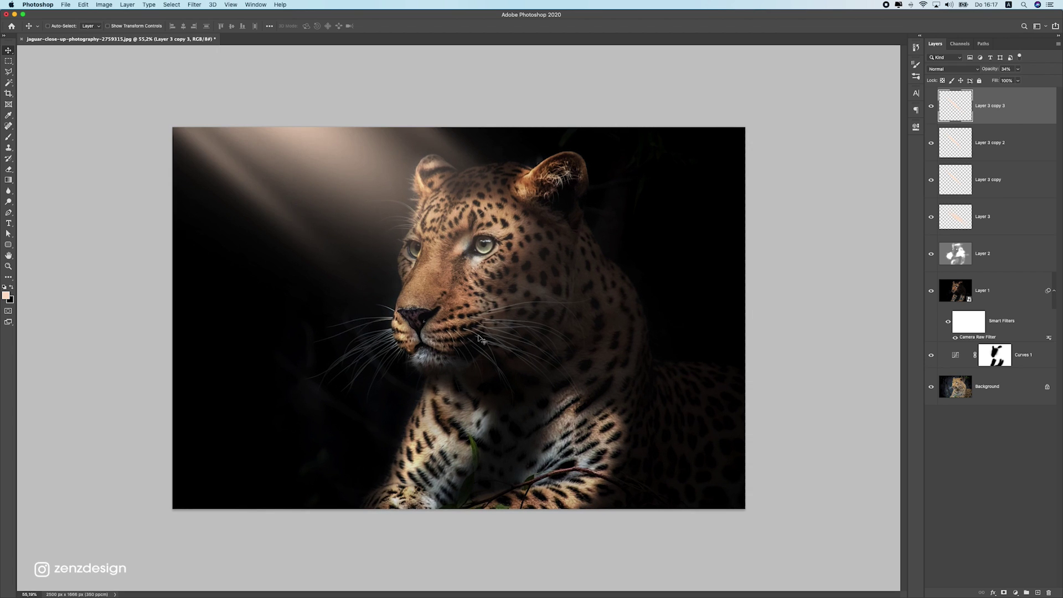
# - Try black as the color surrounding the canvas, then settle on dark gray
pyautogui.rightClick(800, 218)
pyautogui.click(814, 239)
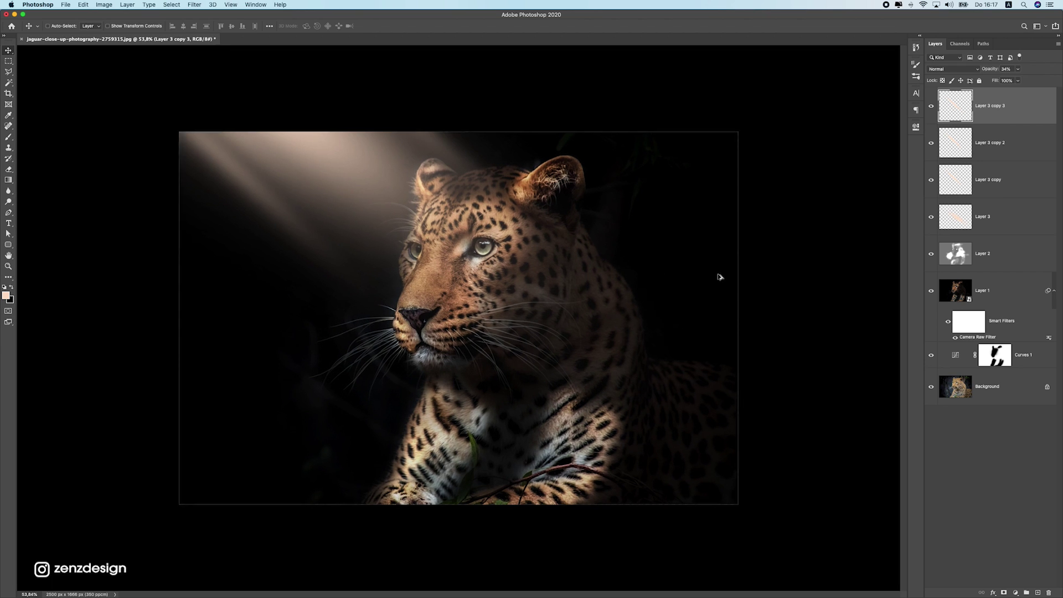
pyautogui.rightClick(783, 255)
pyautogui.click(814, 275)
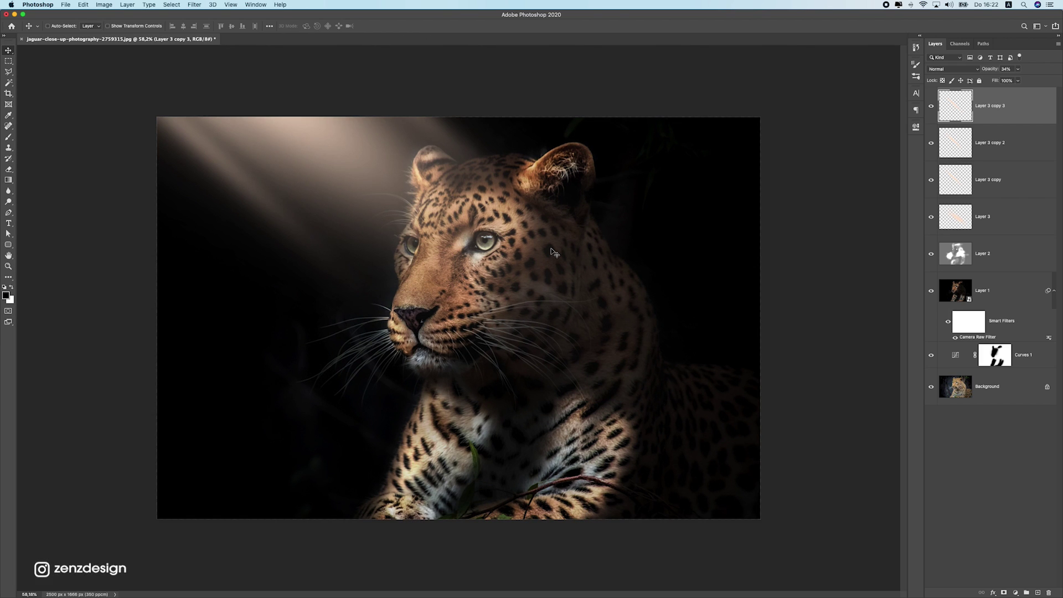
# - Add a Gradient Map adjustment layer above the light rays and set its blend mode to Overlay
pyautogui.click(1014, 592)
pyautogui.click(1019, 570)
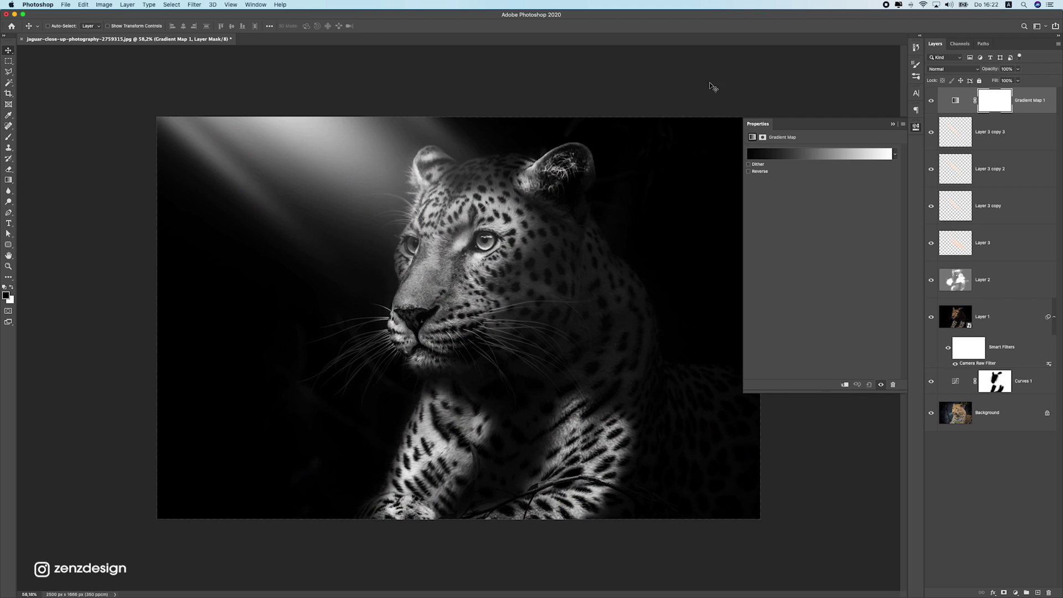
pyautogui.click(951, 69)
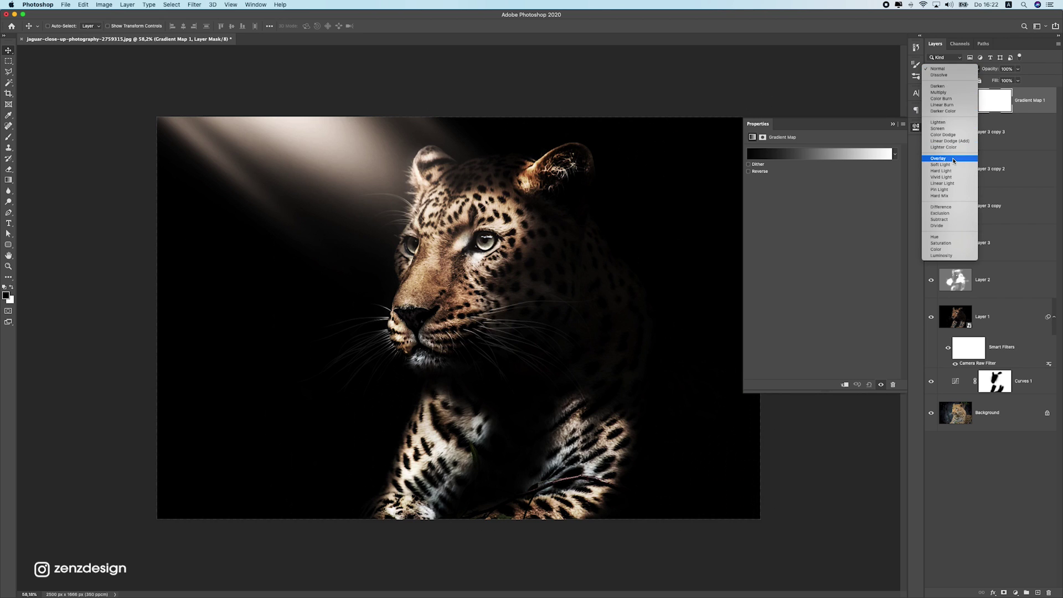
pyautogui.click(955, 165)
# - Try out the presets in the Bee Gradients group and apply the purple-to-blue-to-tan gradient to the Gradient Map
pyautogui.click(894, 156)
pyautogui.scroll(5, 797, 226)
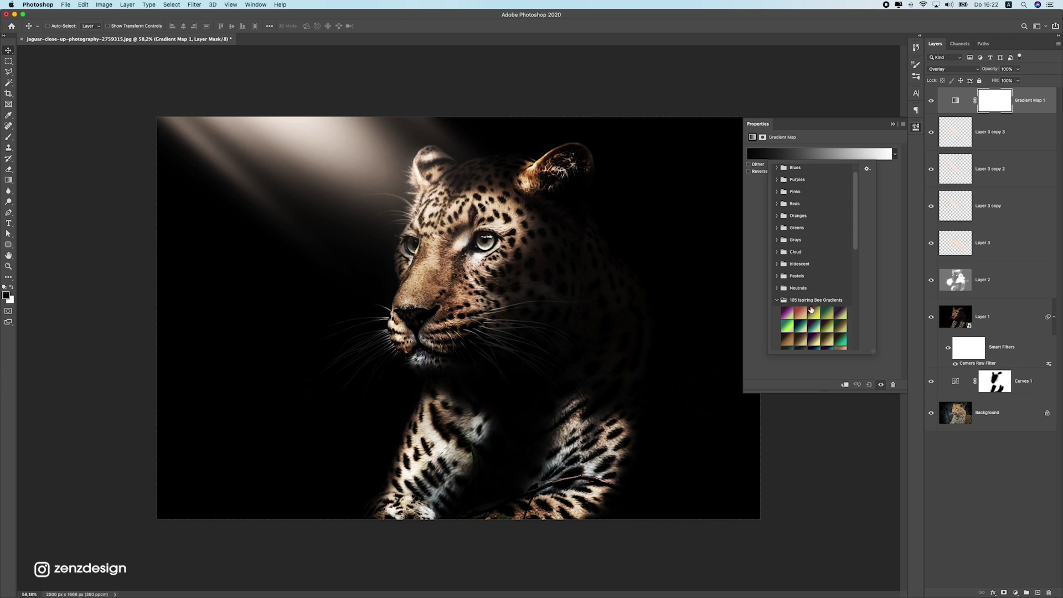
pyautogui.click(788, 313)
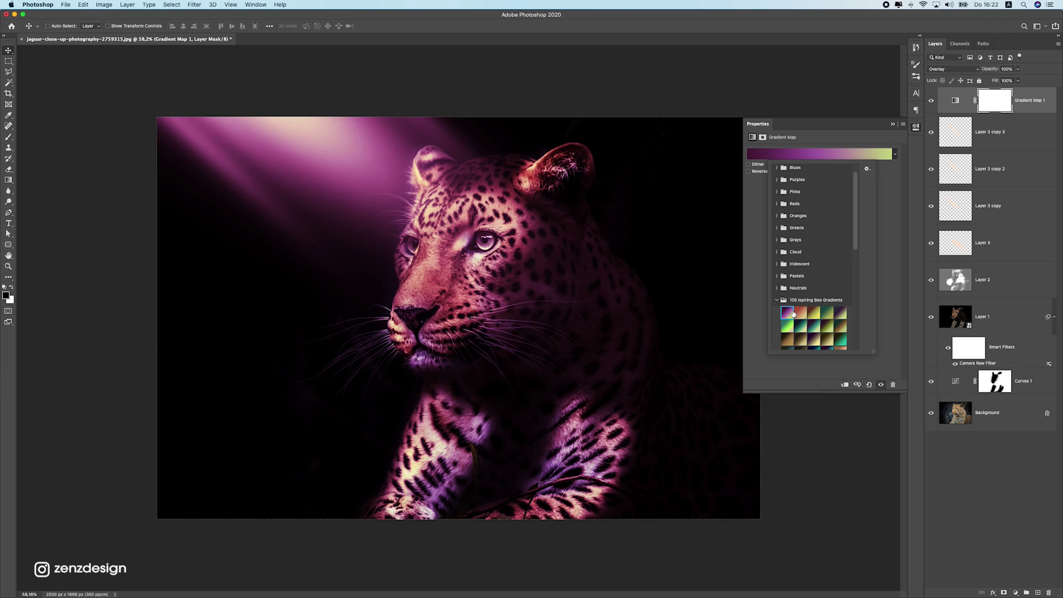
pyautogui.press('Right')
pyautogui.press('Right')
pyautogui.press('Right')
pyautogui.press('Right')
pyautogui.press('Right')
pyautogui.press('Right')
pyautogui.press('Right')
pyautogui.press('Right')
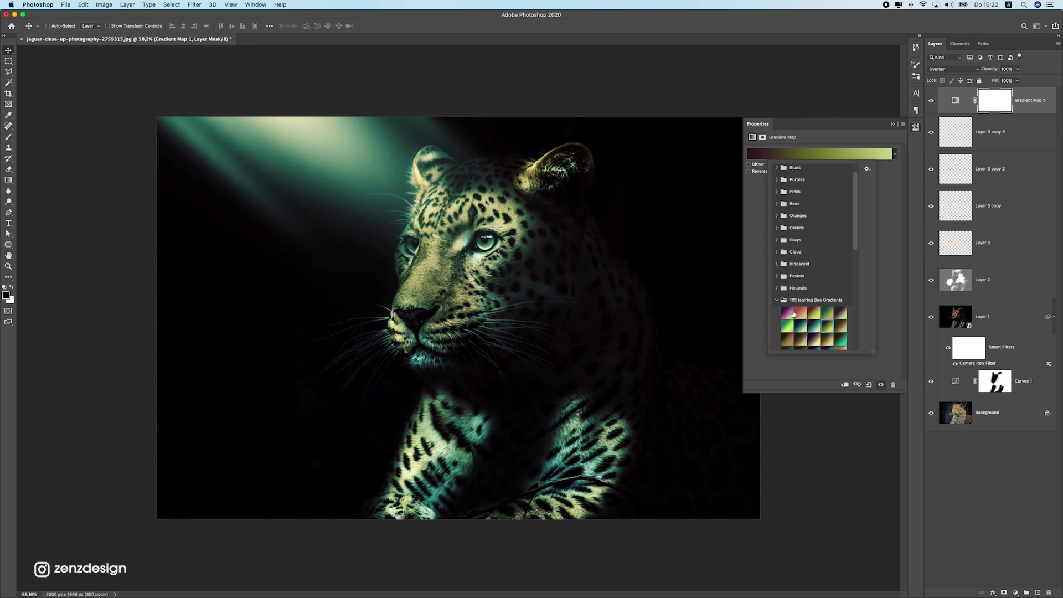
pyautogui.press('Right')
pyautogui.press('Right')
pyautogui.press('Right')
pyautogui.press('Right')
pyautogui.press('Right')
pyautogui.press('Right')
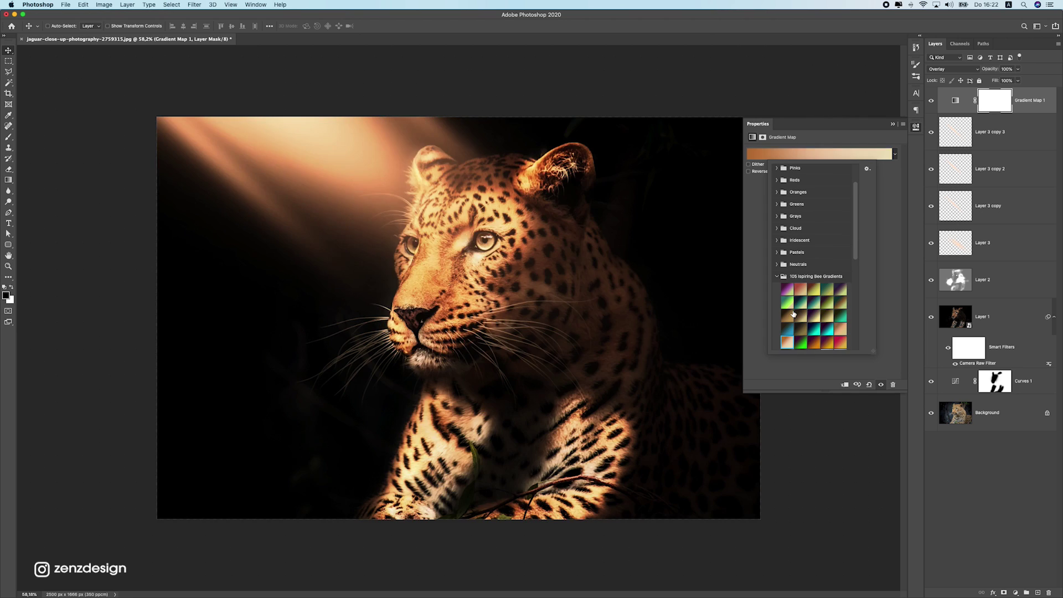
pyautogui.press('Right')
pyautogui.press('Right')
pyautogui.press('Right')
pyautogui.press('Right')
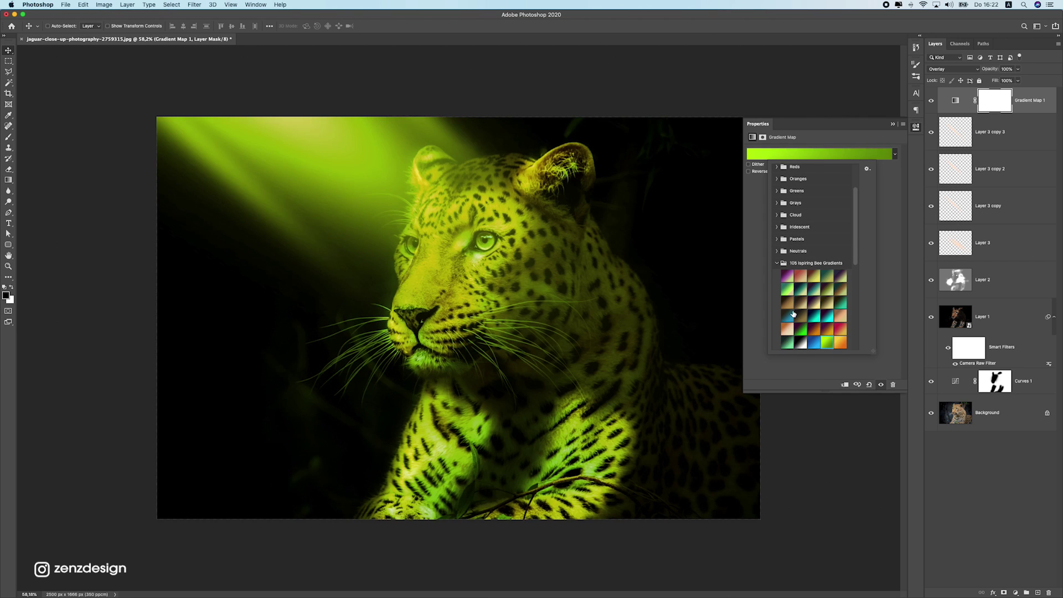
pyautogui.press('Right')
pyautogui.press('Right')
pyautogui.press('Right')
pyautogui.press('Right')
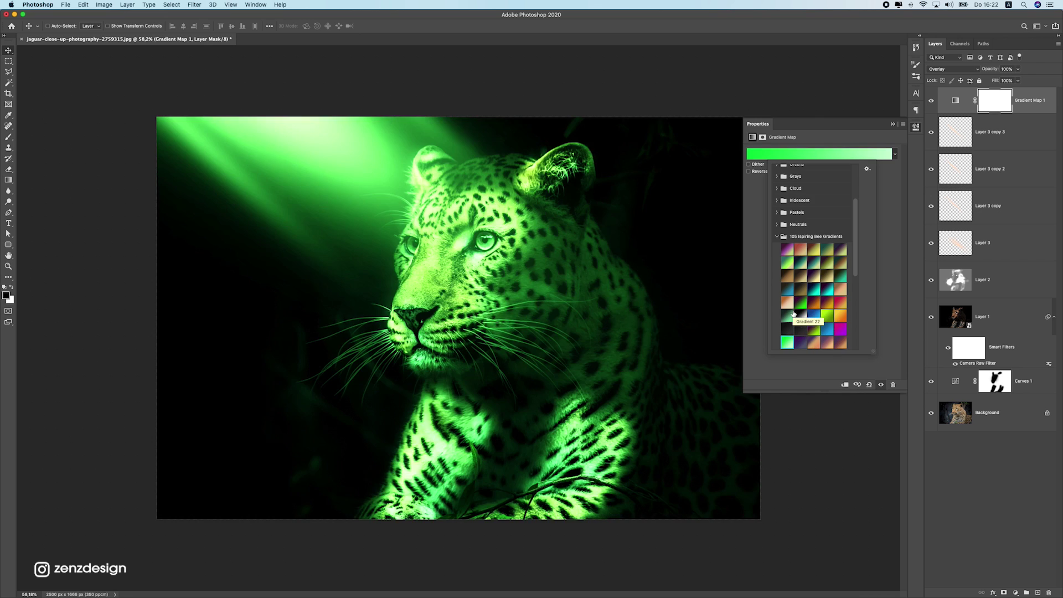
pyautogui.press('Right')
pyautogui.press('Right')
pyautogui.press('Right')
pyautogui.press('Right')
pyautogui.press('Right')
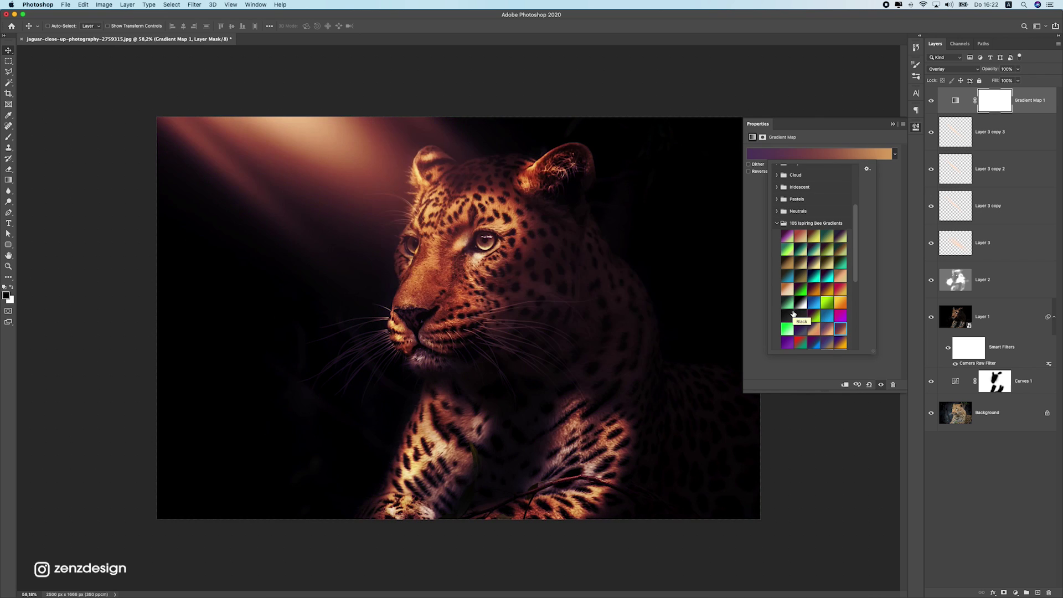
pyautogui.press('Right')
pyautogui.press('Right')
pyautogui.press('Right')
pyautogui.press('Right')
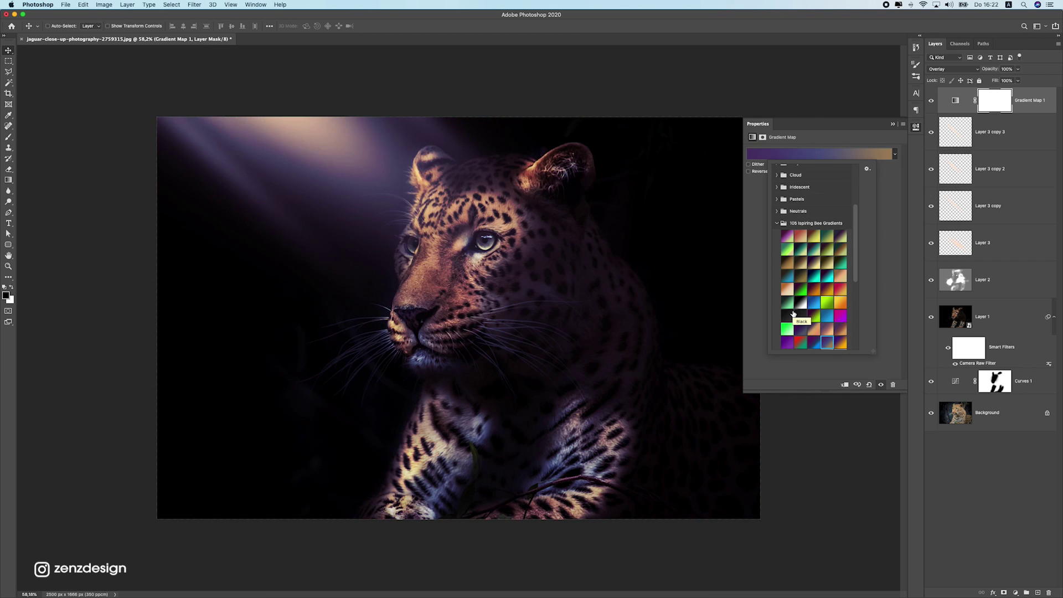
pyautogui.press('Right')
pyautogui.press('Left')
pyautogui.press('Left')
pyautogui.press('Right')
pyautogui.press('Return')
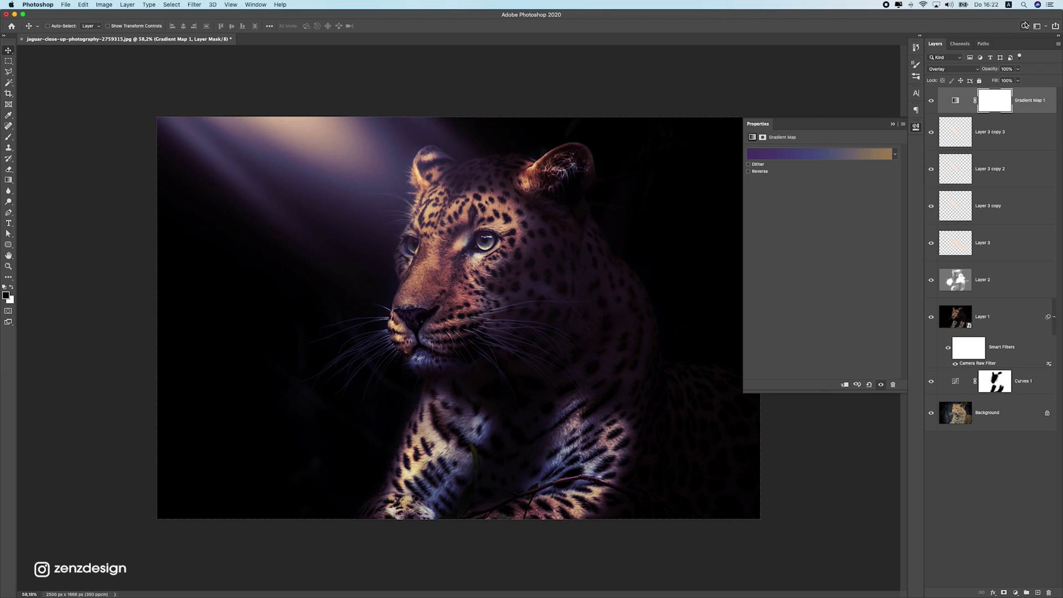
# - Lower the Gradient Map layer's opacity to about 28% and check the overall image
pyautogui.moveTo(1003, 81)
pyautogui.mouseDown()
pyautogui.moveTo(977, 81)
pyautogui.moveTo(990, 81)
pyautogui.mouseUp()
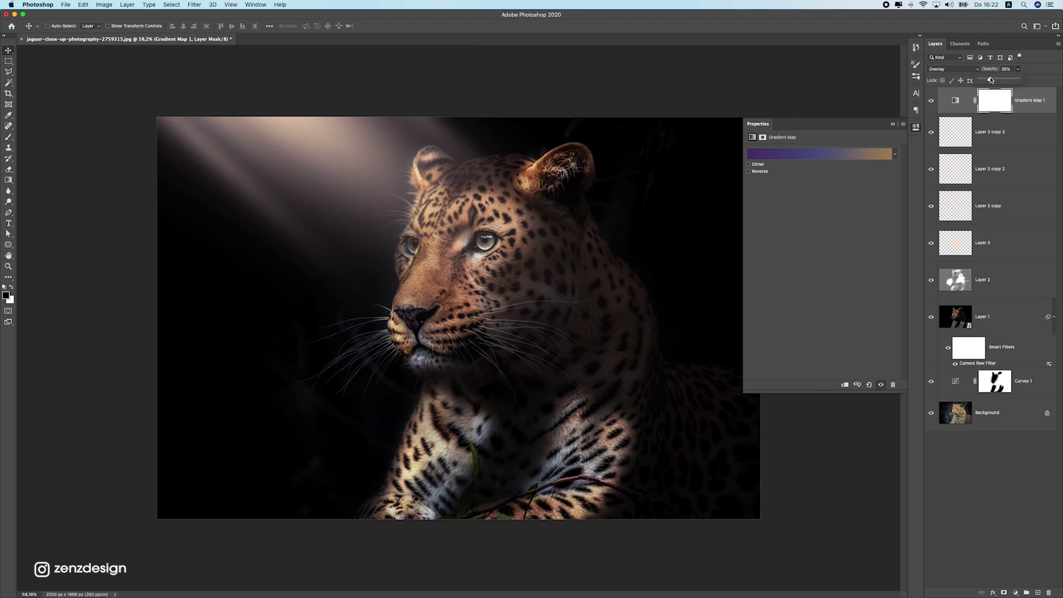
pyautogui.scroll(-10, 541, 233)
pyautogui.scroll(9, 535, 239)
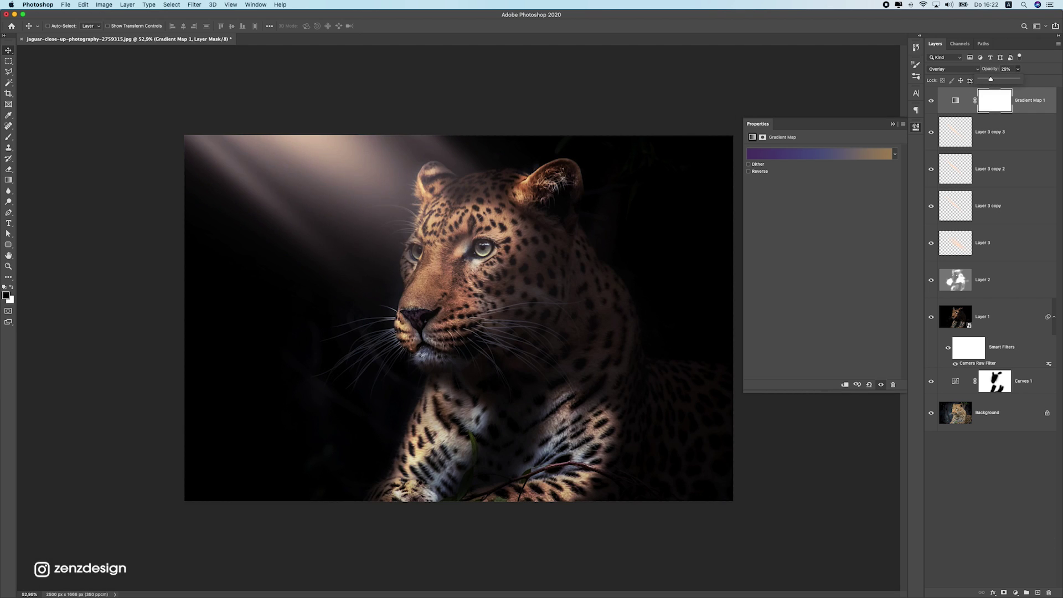
# - Add a Curves adjustment layer, pull the RGB white point in to input about 216, and anchor the shadows with a point at about 46
pyautogui.click(1015, 592)
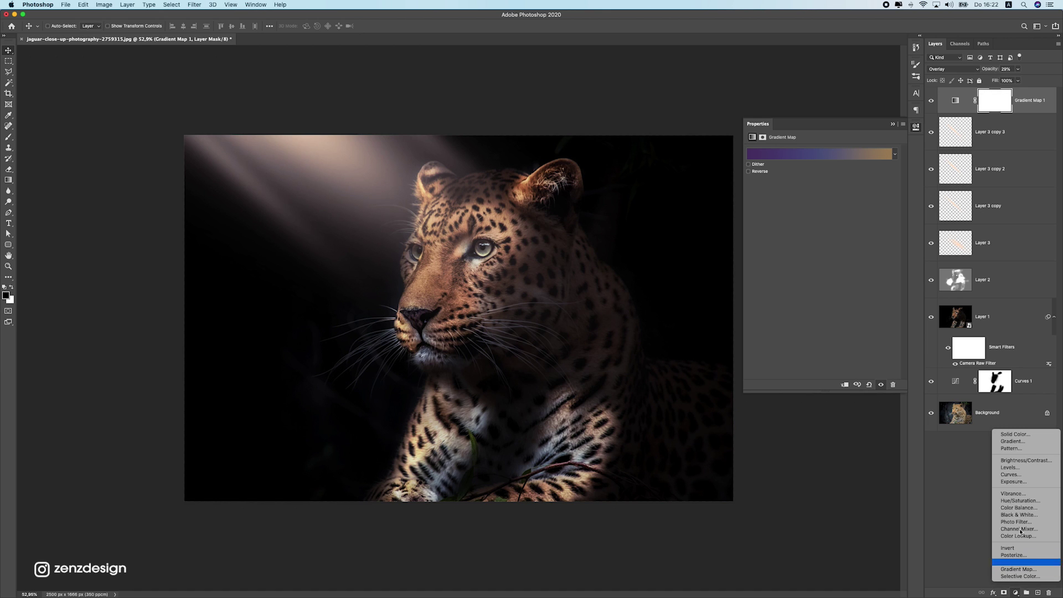
pyautogui.click(1018, 475)
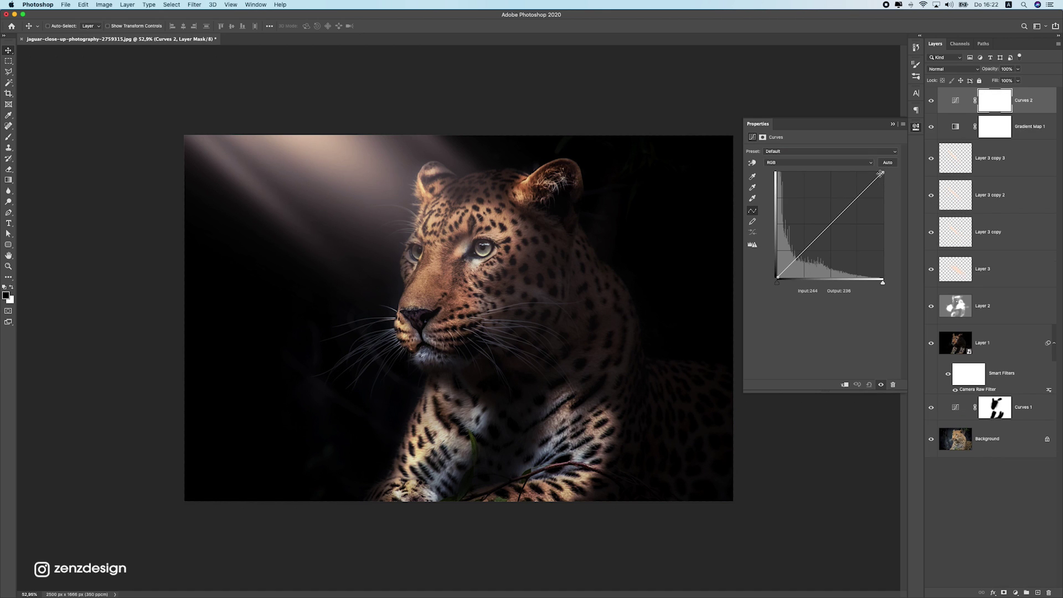
pyautogui.moveTo(867, 167); pyautogui.dragTo(867, 167)
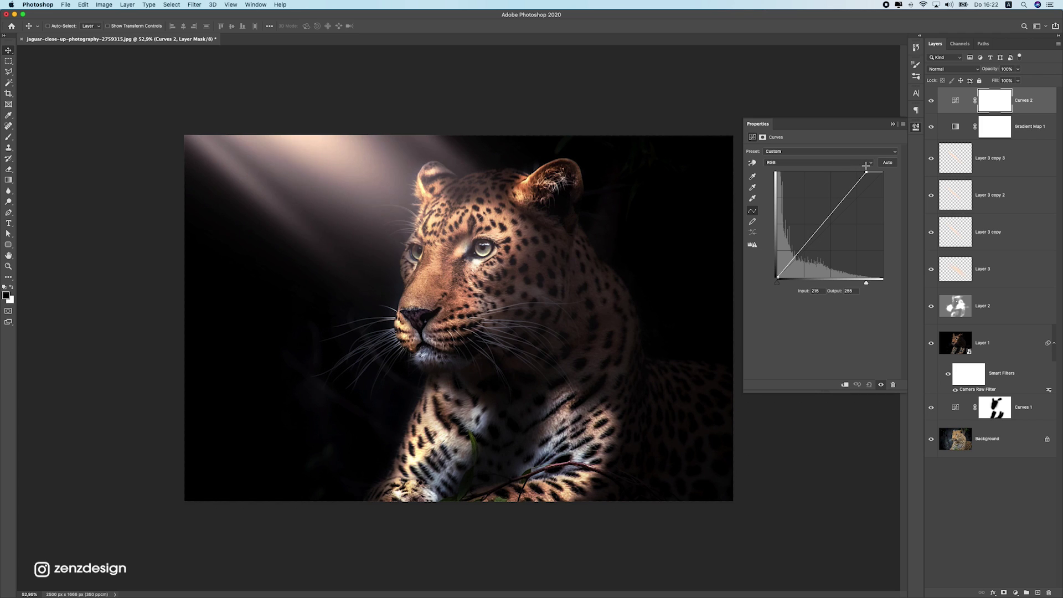
pyautogui.click(797, 258)
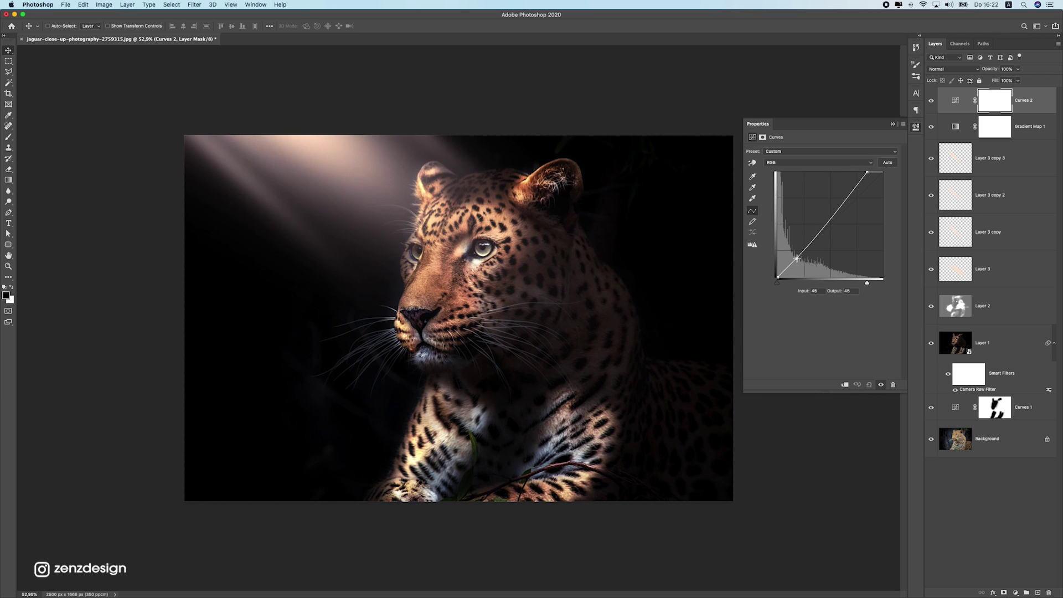
pyautogui.moveTo(796, 259); pyautogui.dragTo(796, 259)
pyautogui.scroll(-10, 380, 329)
pyautogui.scroll(9, 382, 329)
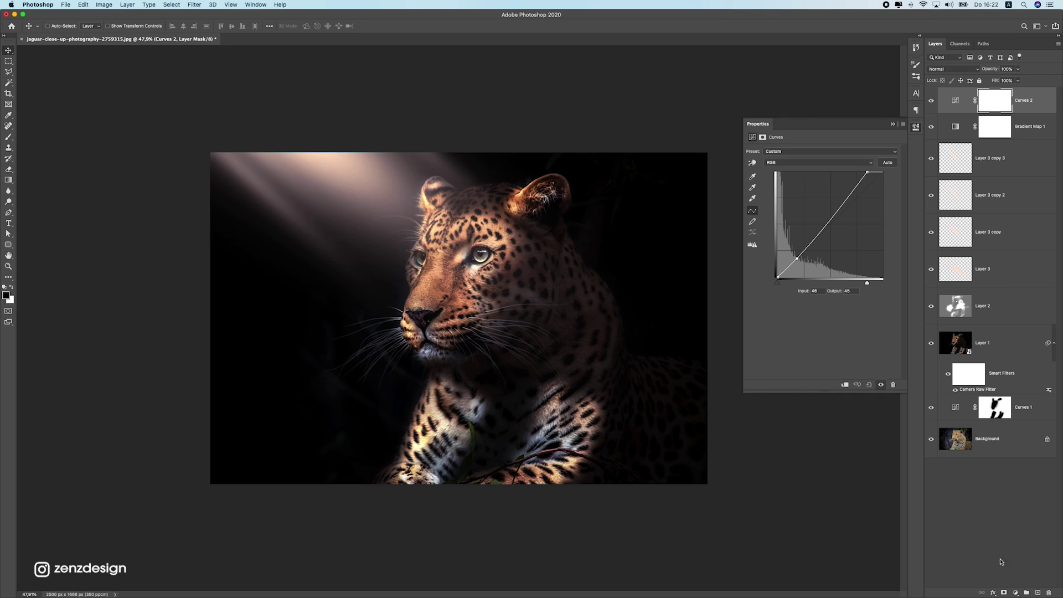
# - Add a Color Balance layer with midtones at Cyan-Red +1 and Yellow-Blue +8, and compare the image with and without it
pyautogui.click(1016, 592)
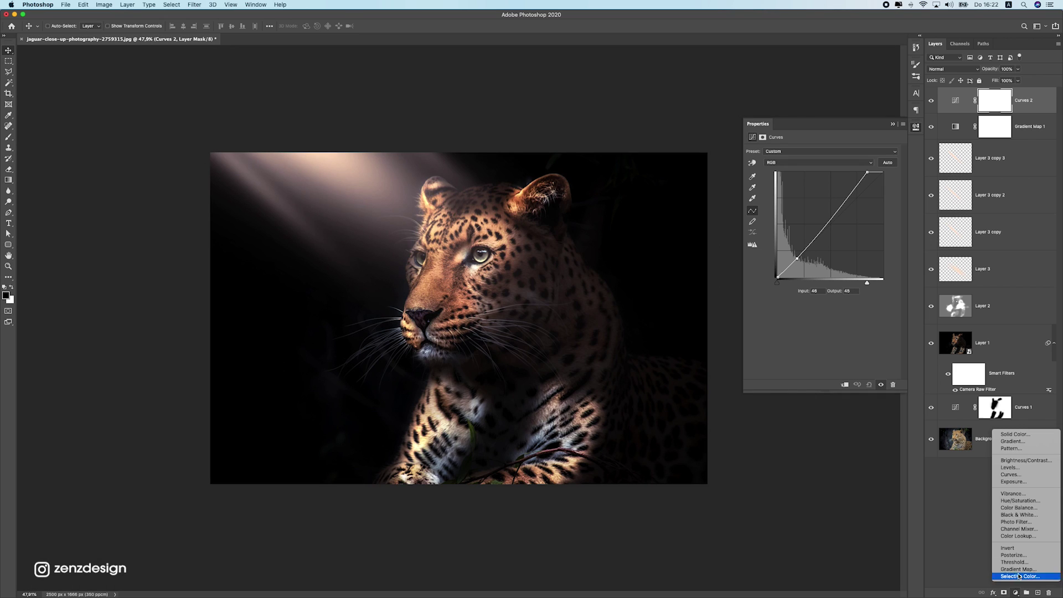
pyautogui.click(1025, 507)
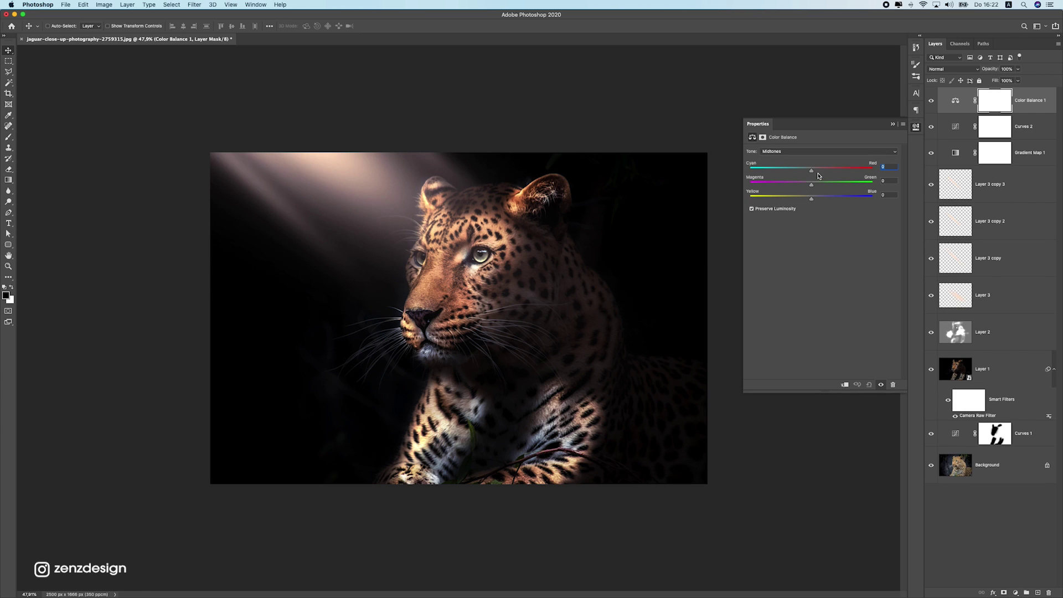
pyautogui.click(800, 168)
pyautogui.moveTo(801, 167); pyautogui.dragTo(814, 173)
pyautogui.click(819, 199)
pyautogui.moveTo(810, 171); pyautogui.dragTo(815, 198)
pyautogui.moveTo(673, 274); pyautogui.dragTo(427, 377)
pyautogui.press('super+0')
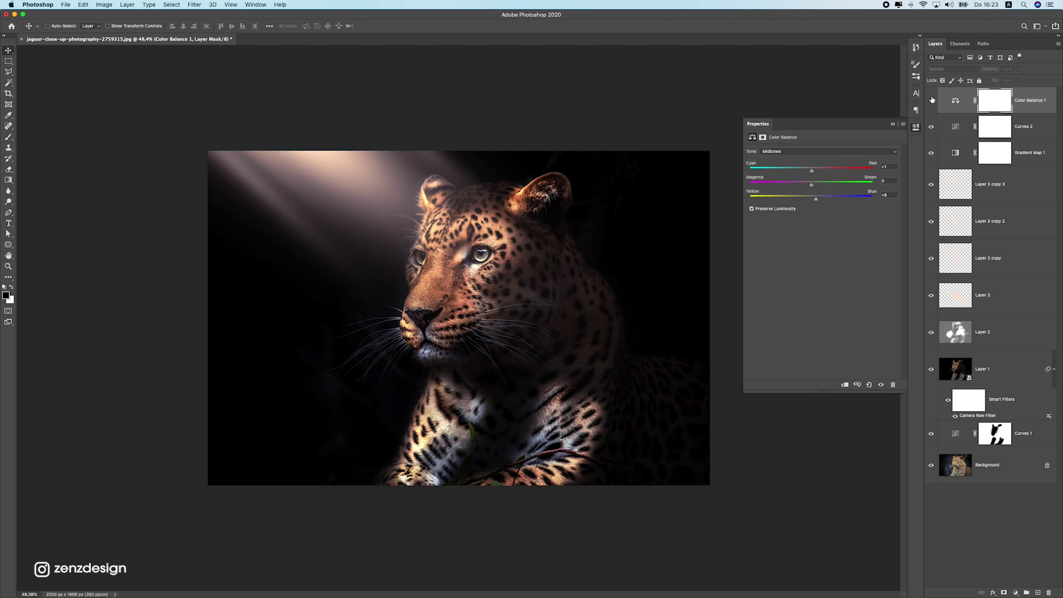
pyautogui.scroll(2, 540, 273)
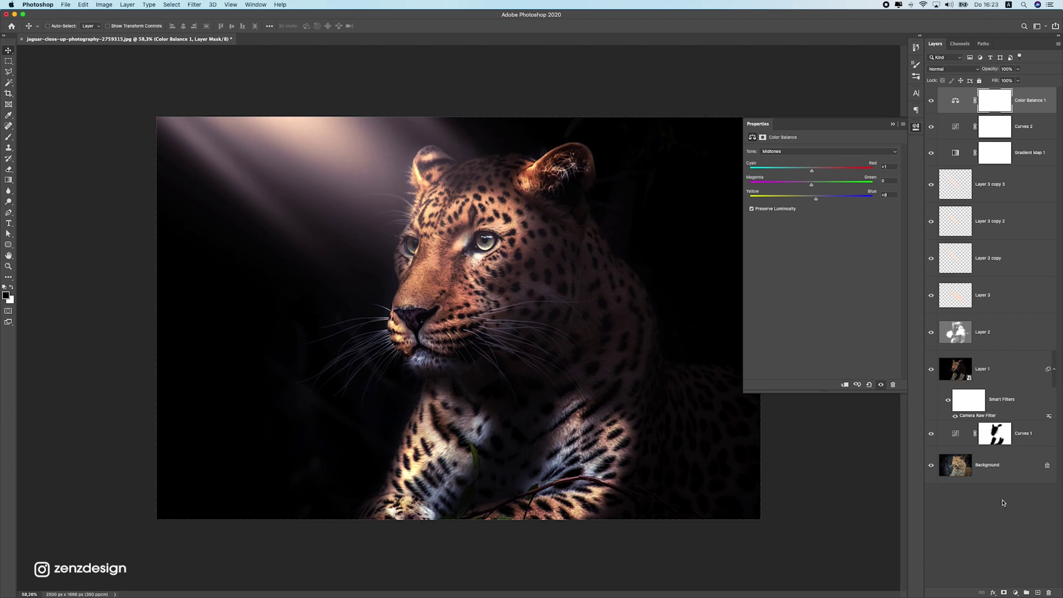